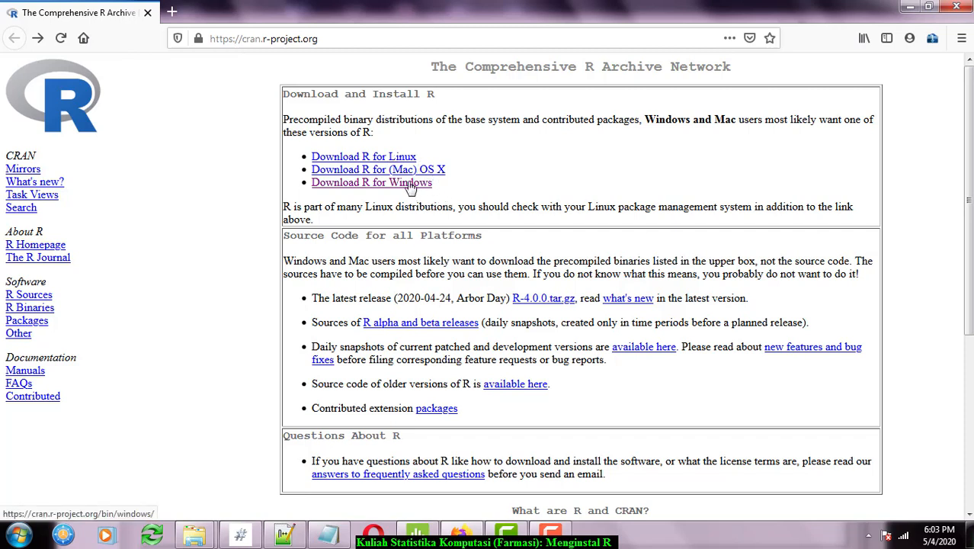
Step: Start downloading the R 4.0.0 base installer for Windows from CRAN, and pause the transfer once it is running
{"action": "left_click", "coordinate": [411, 183]}
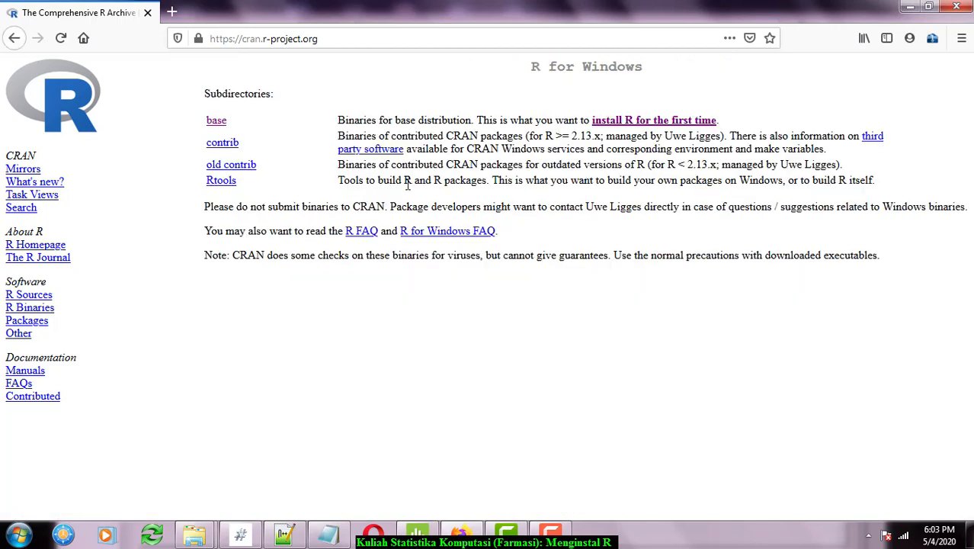
{"action": "left_click", "coordinate": [217, 121]}
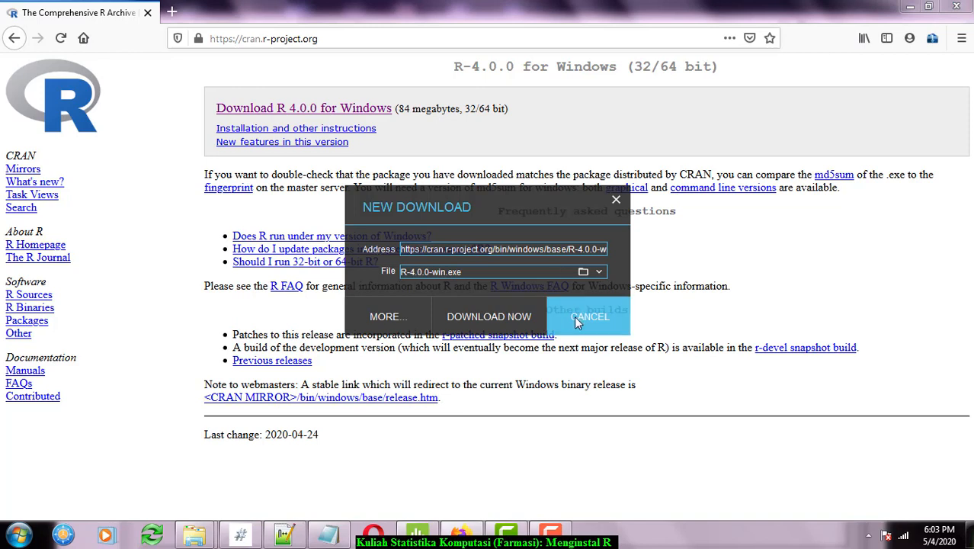
{"action": "left_click", "coordinate": [518, 317]}
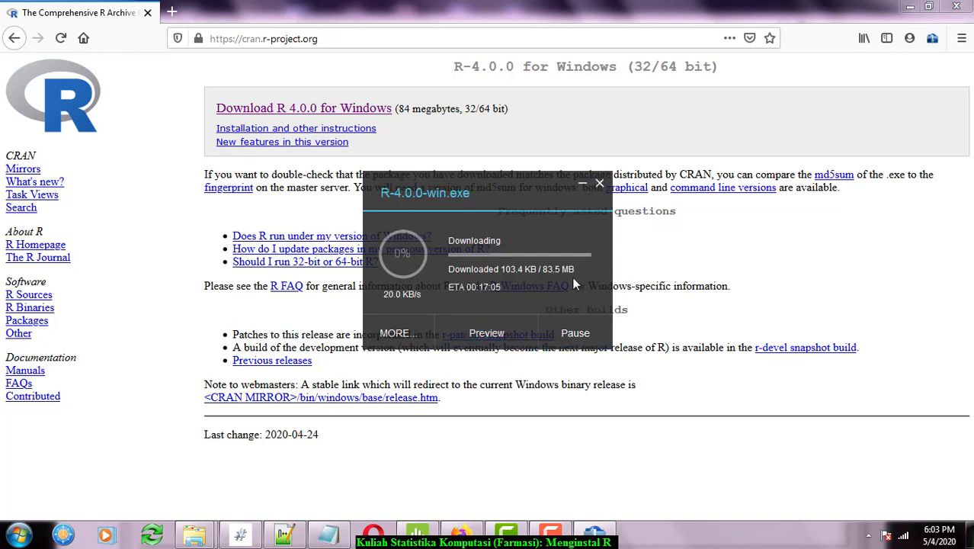
{"action": "left_click", "coordinate": [554, 337]}
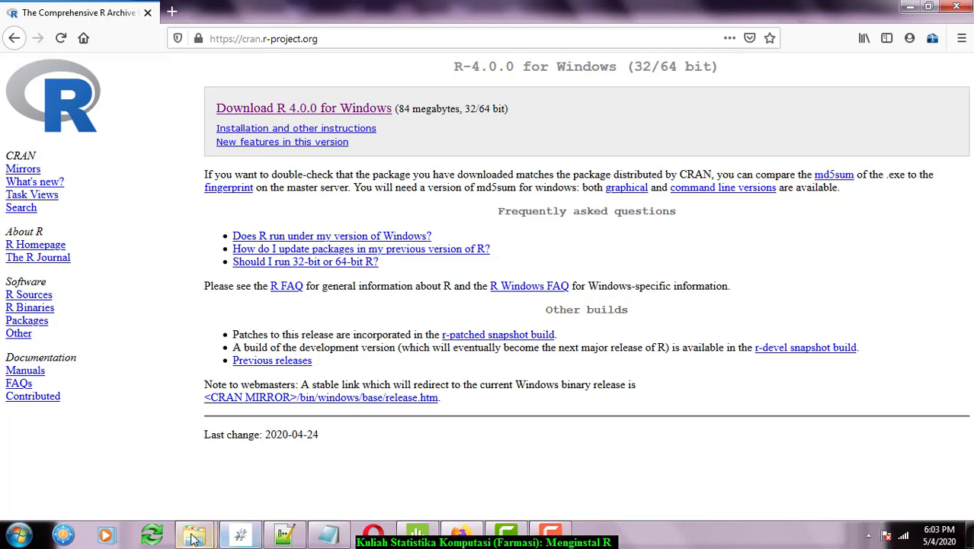
Step: Switch to the Programs downloads folder, run R-4.0.0-win.exe as administrator and confirm English as the setup language
{"action": "mouse_move", "coordinate": [195, 534]}
{"action": "left_click", "coordinate": [215, 452]}
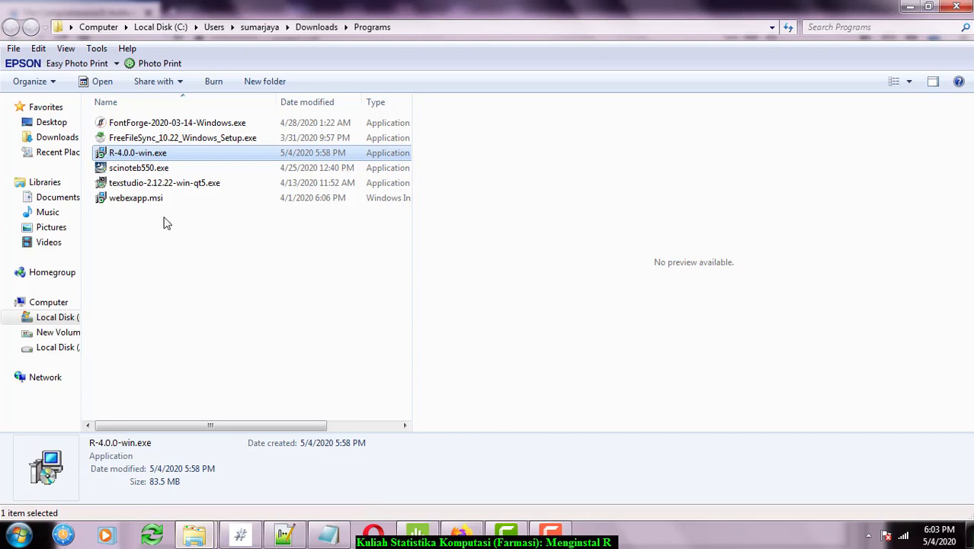
{"action": "right_click", "coordinate": [138, 154]}
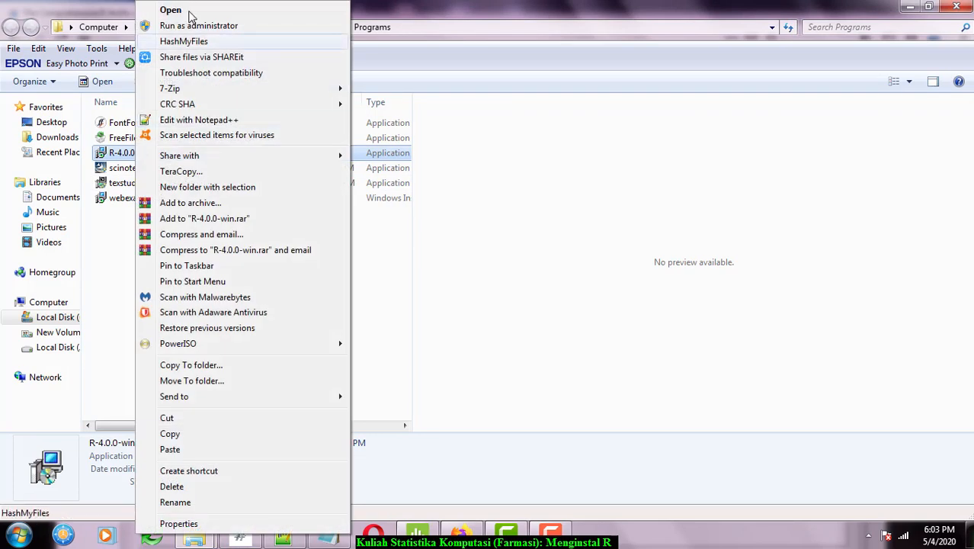
{"action": "left_click", "coordinate": [223, 27]}
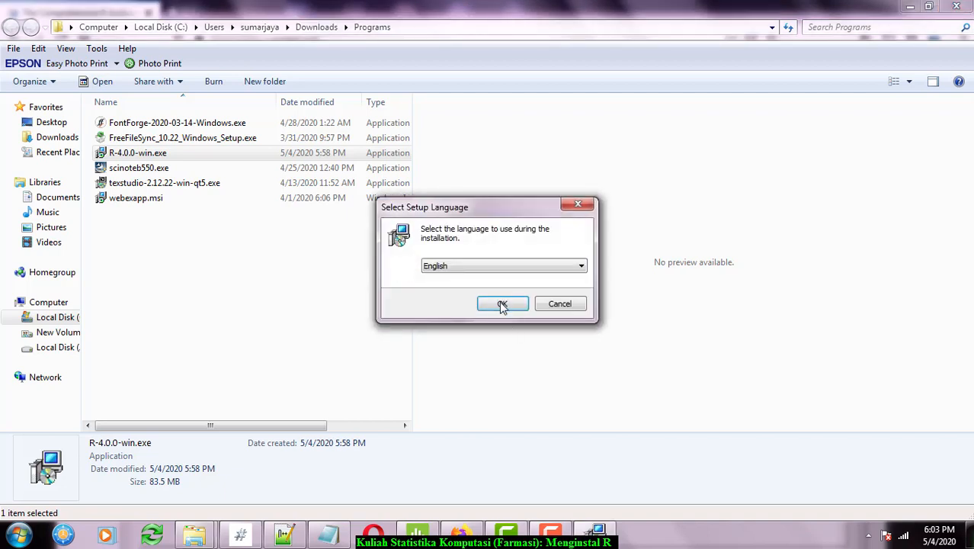
{"action": "left_click", "coordinate": [502, 305]}
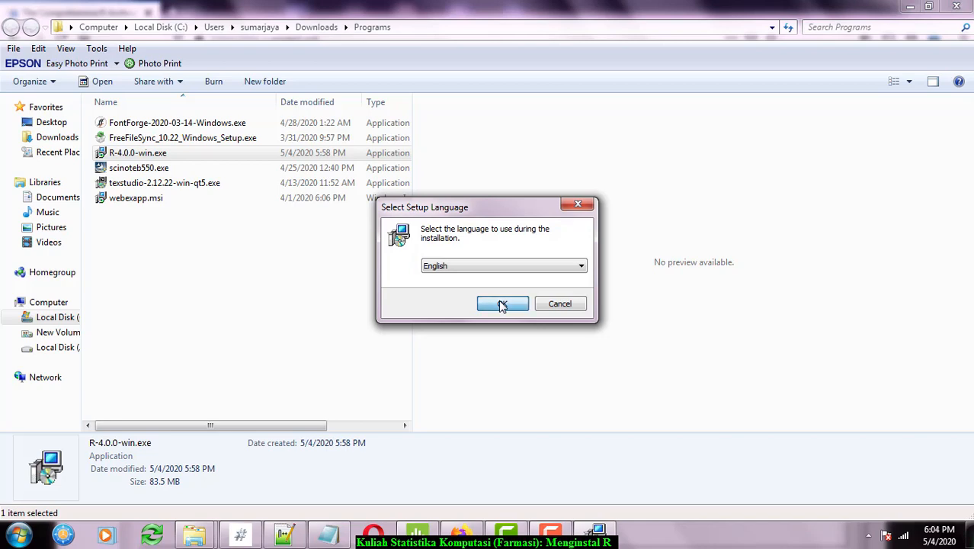
Step: Accept the setup information, the destination C:\Program Files\R\R-4.0.0 and the user installation with all four components
{"action": "left_click_drag", "start_coordinate": [632, 241], "coordinate": [631, 337]}
{"action": "left_click", "coordinate": [571, 383]}
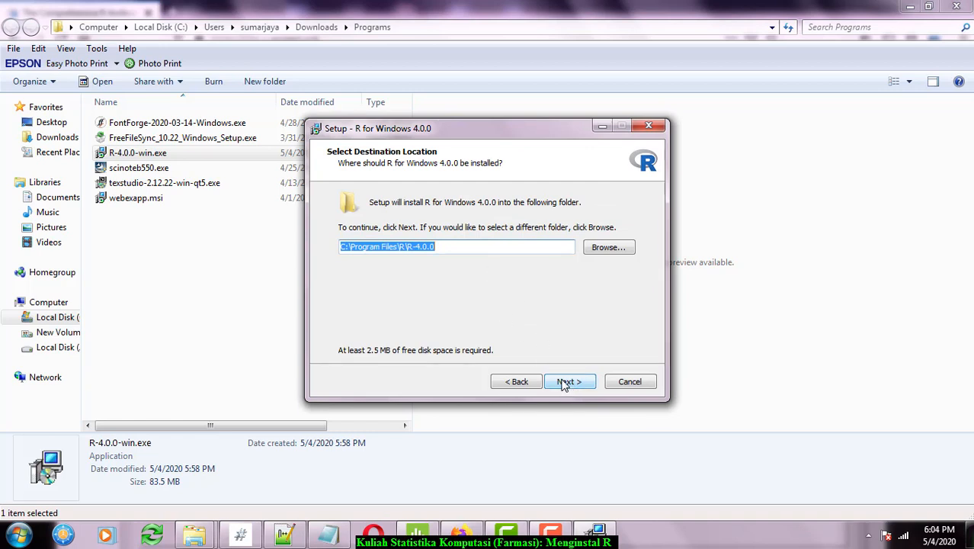
{"action": "left_click", "coordinate": [565, 384]}
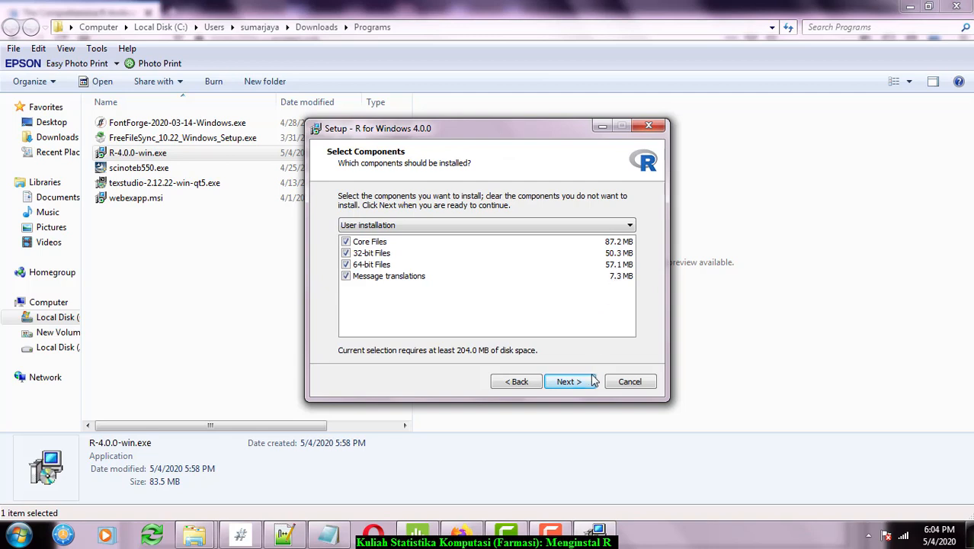
{"action": "left_click", "coordinate": [566, 383]}
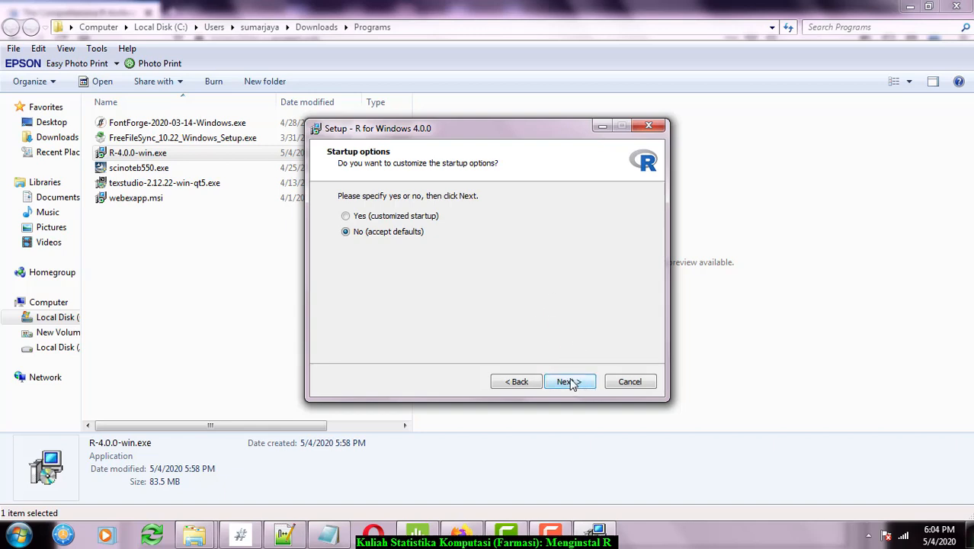
Step: Accept the default startup options and keep R as the folder for the program's shortcuts
{"action": "left_click", "coordinate": [571, 382]}
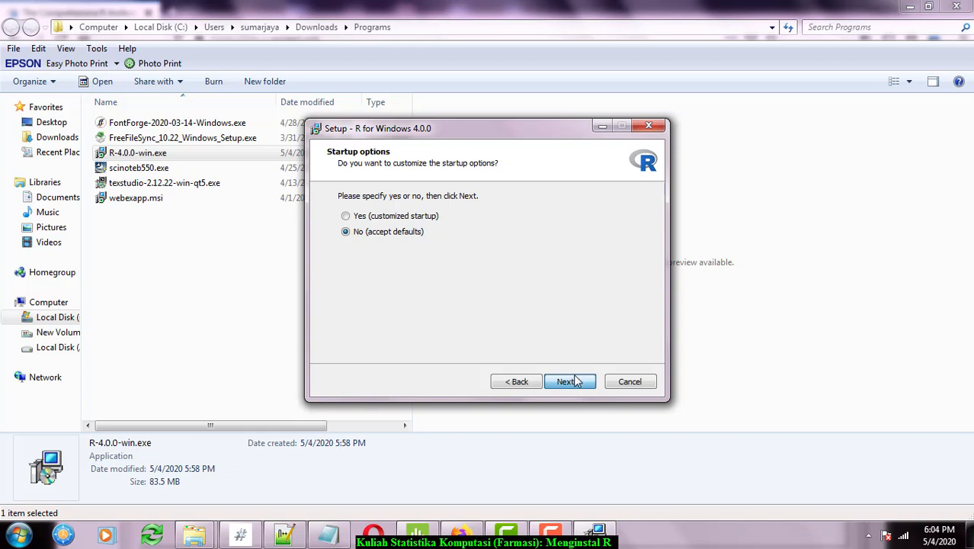
{"action": "left_click", "coordinate": [571, 381]}
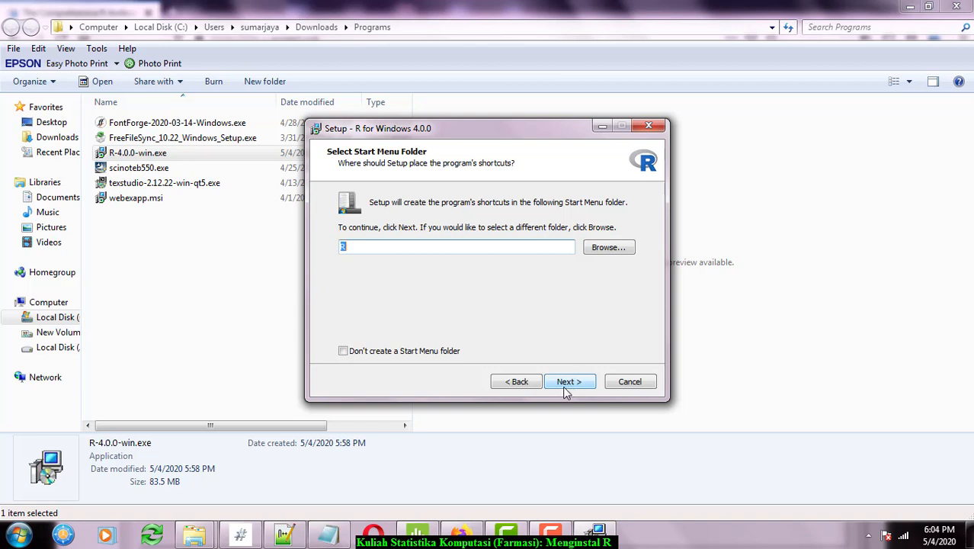
{"action": "left_click", "coordinate": [565, 387]}
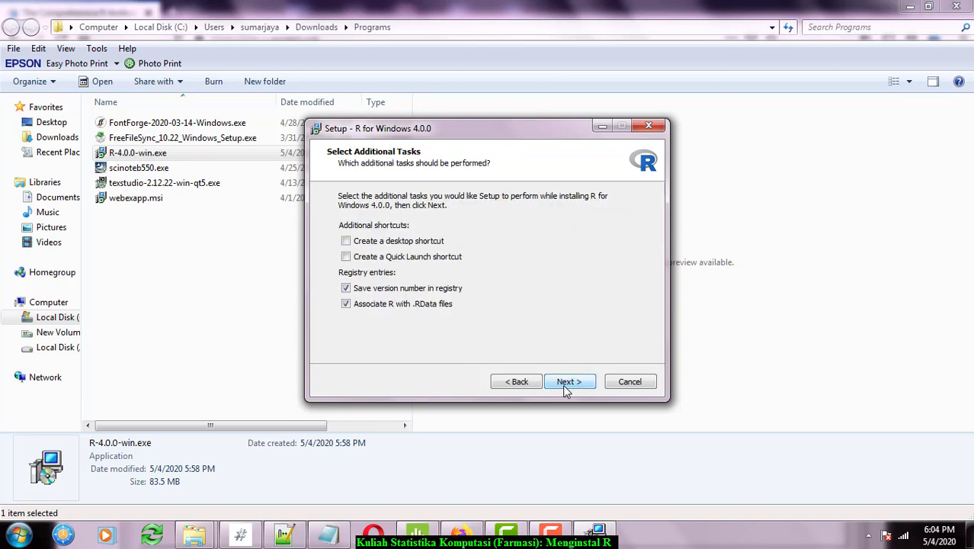
Step: Enable the desktop shortcut option, install R for Windows 4.0.0 and finish the setup wizard
{"action": "left_click", "coordinate": [398, 242]}
{"action": "left_click", "coordinate": [578, 387]}
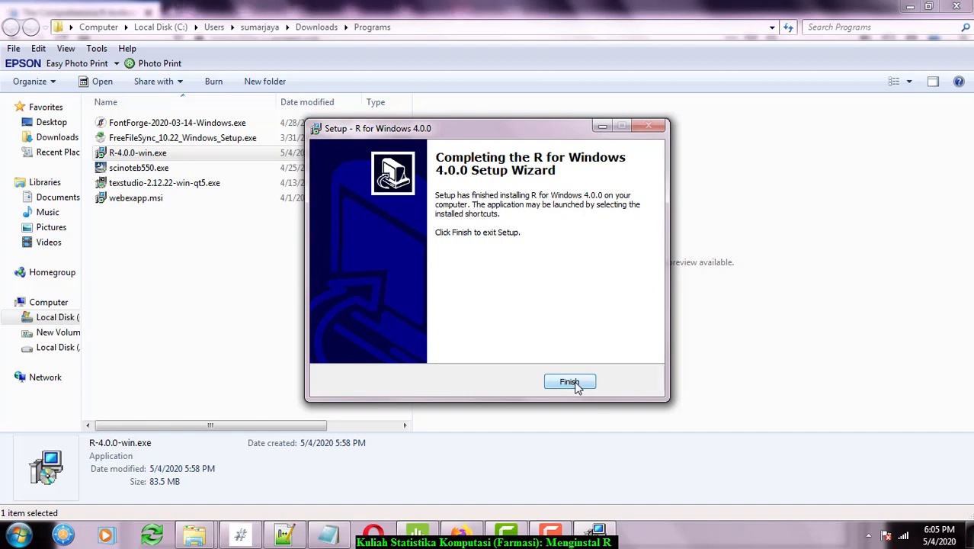
{"action": "left_click", "coordinate": [570, 383]}
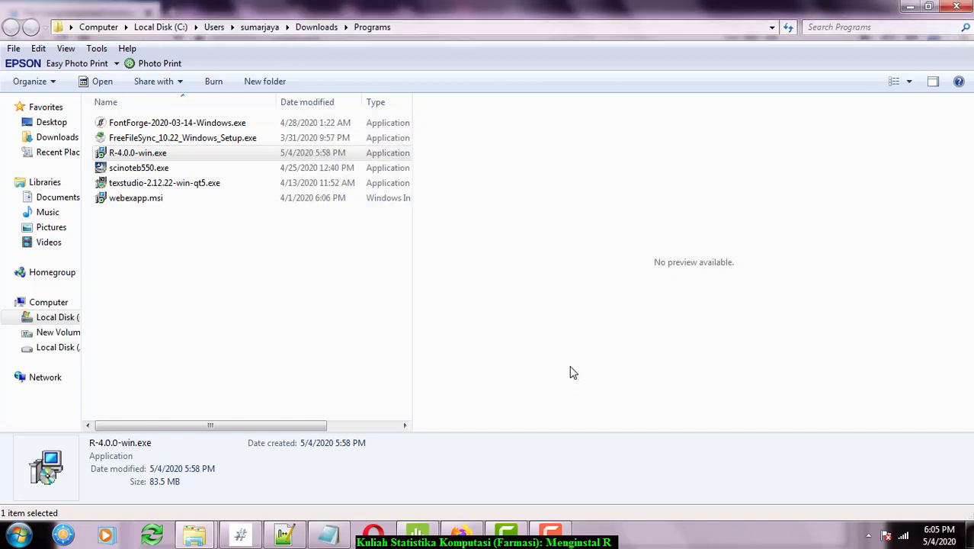
Step: Launch the newly installed R i386 4.0.0
{"action": "left_click", "coordinate": [19, 535]}
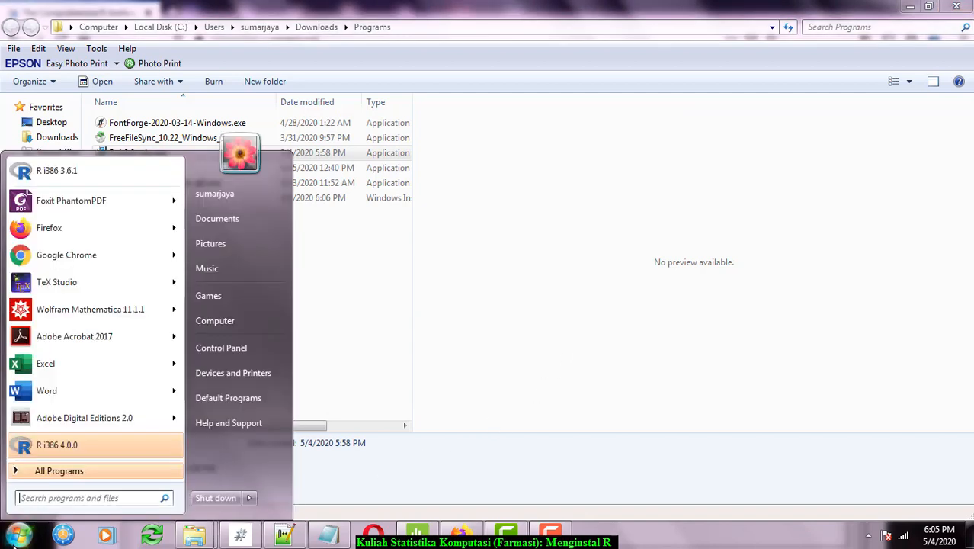
{"action": "left_click", "coordinate": [101, 444]}
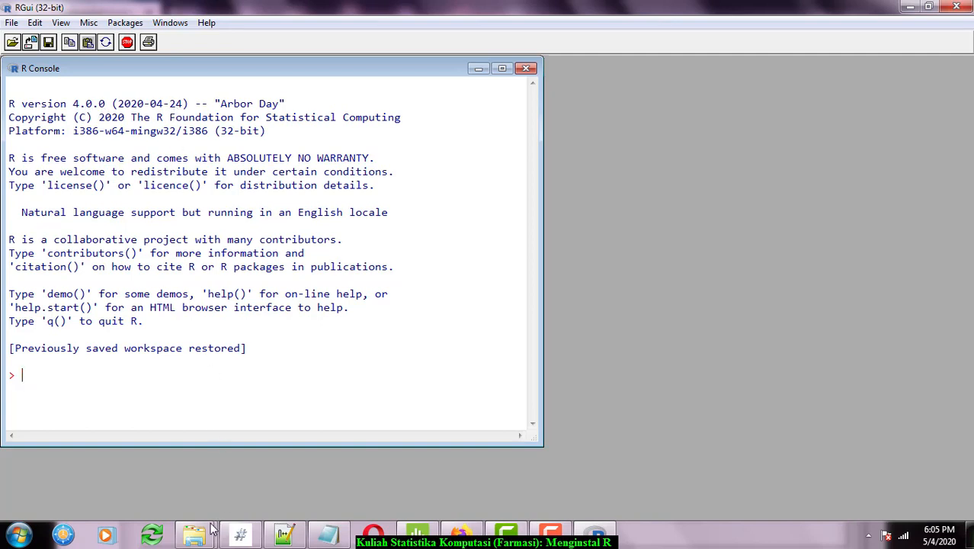
Step: Switch to Notepad and open angkatbeban.txt from the statkom\analisis_regresi folder on drive D
{"action": "mouse_move", "coordinate": [198, 538]}
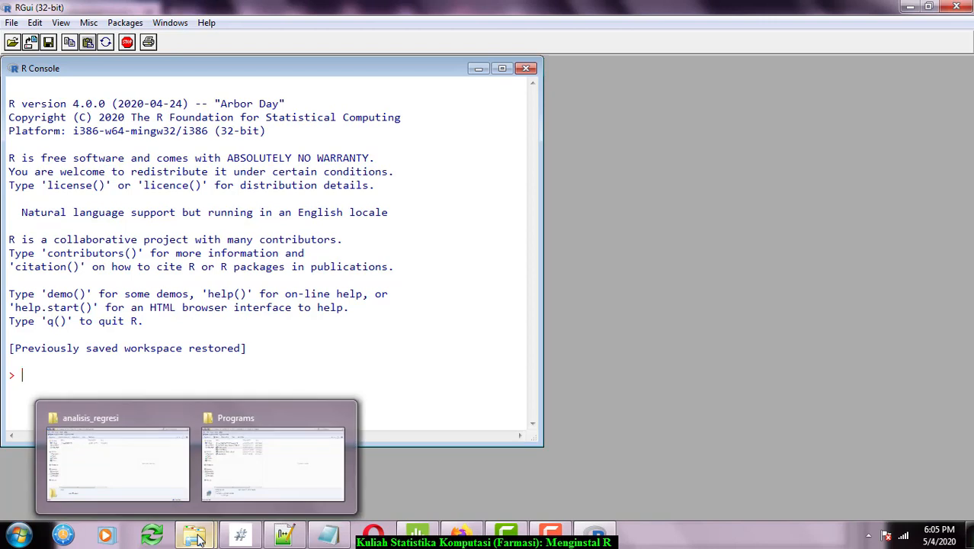
{"action": "left_click", "coordinate": [338, 538]}
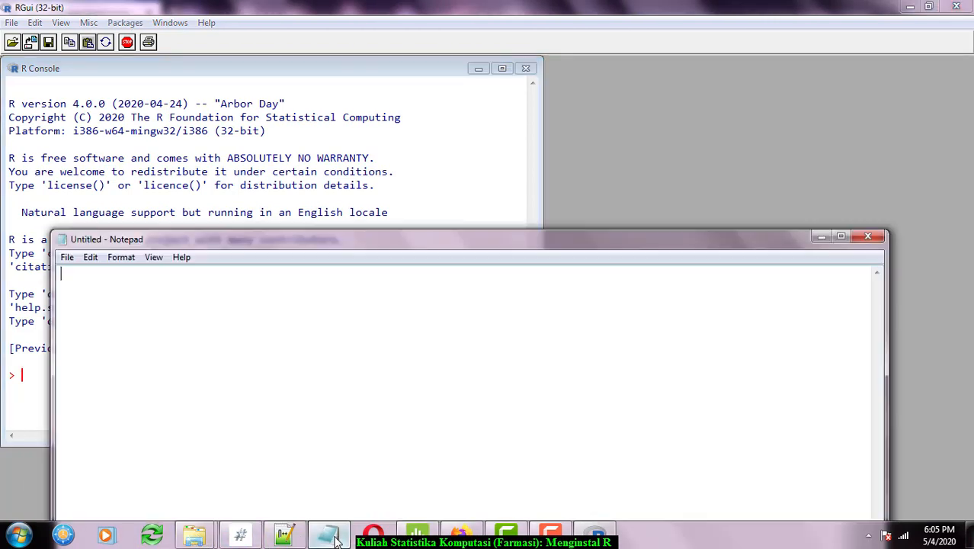
{"action": "left_click", "coordinate": [67, 257]}
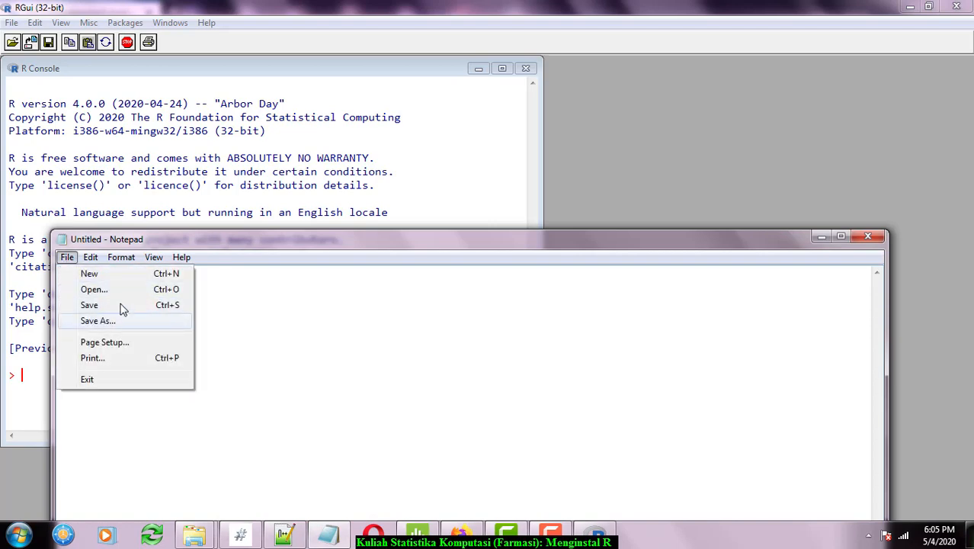
{"action": "left_click", "coordinate": [115, 290]}
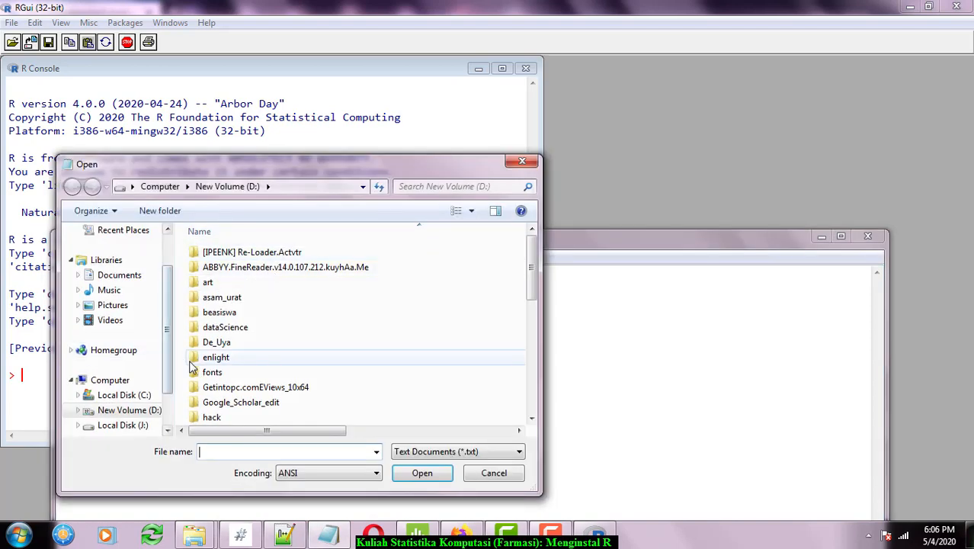
{"action": "scroll", "coordinate": [221, 359], "scroll_direction": "down", "scroll_amount": 7}
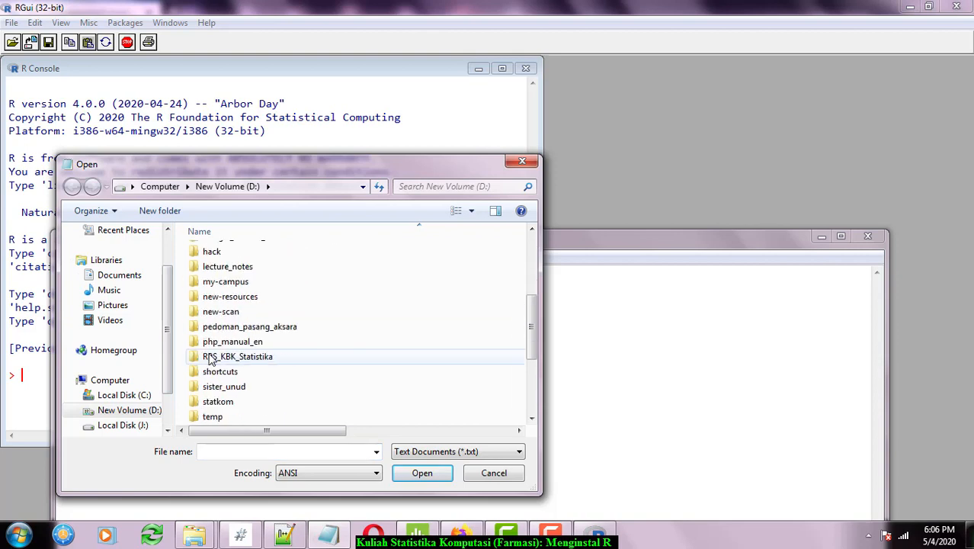
{"action": "scroll", "coordinate": [246, 336], "scroll_direction": "up", "scroll_amount": 1}
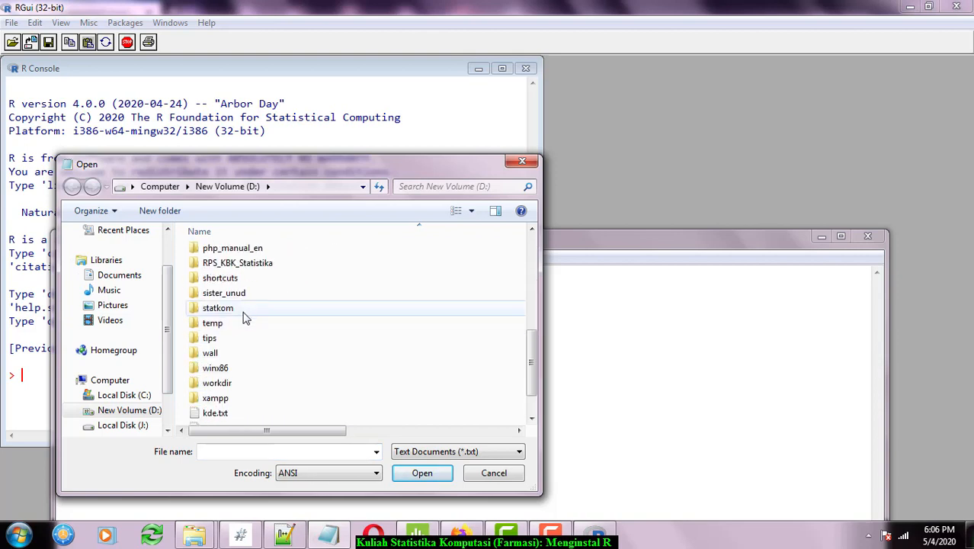
{"action": "scroll", "coordinate": [245, 318], "scroll_direction": "up", "scroll_amount": 2}
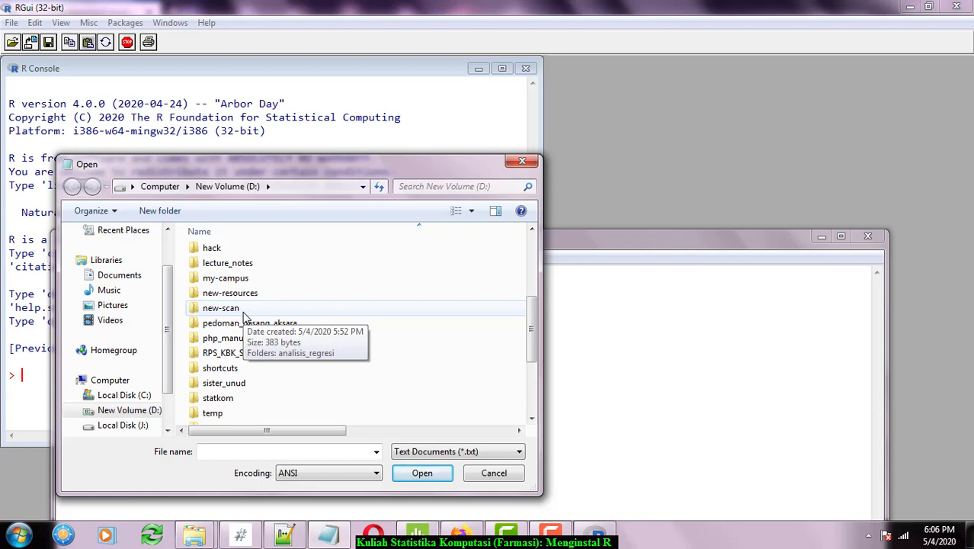
{"action": "scroll", "coordinate": [276, 337], "scroll_direction": "down", "scroll_amount": 3}
{"action": "scroll", "coordinate": [276, 337], "scroll_direction": "up", "scroll_amount": 1}
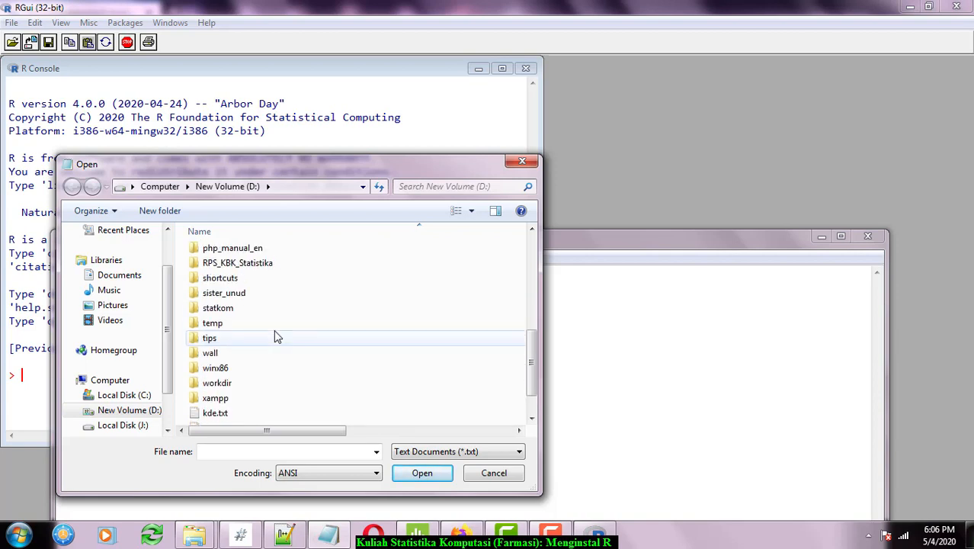
{"action": "scroll", "coordinate": [277, 337], "scroll_direction": "up", "scroll_amount": 4}
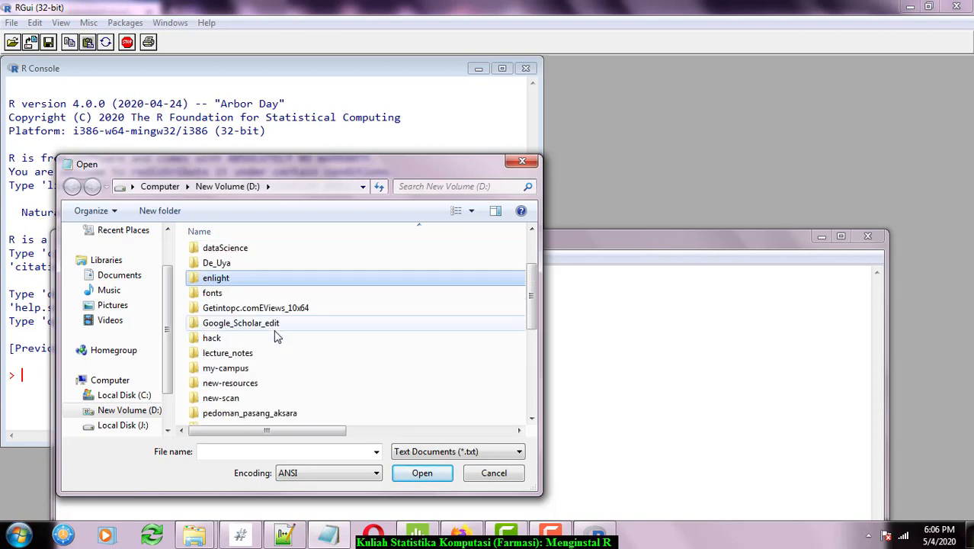
{"action": "scroll", "coordinate": [266, 313], "scroll_direction": "up", "scroll_amount": 2}
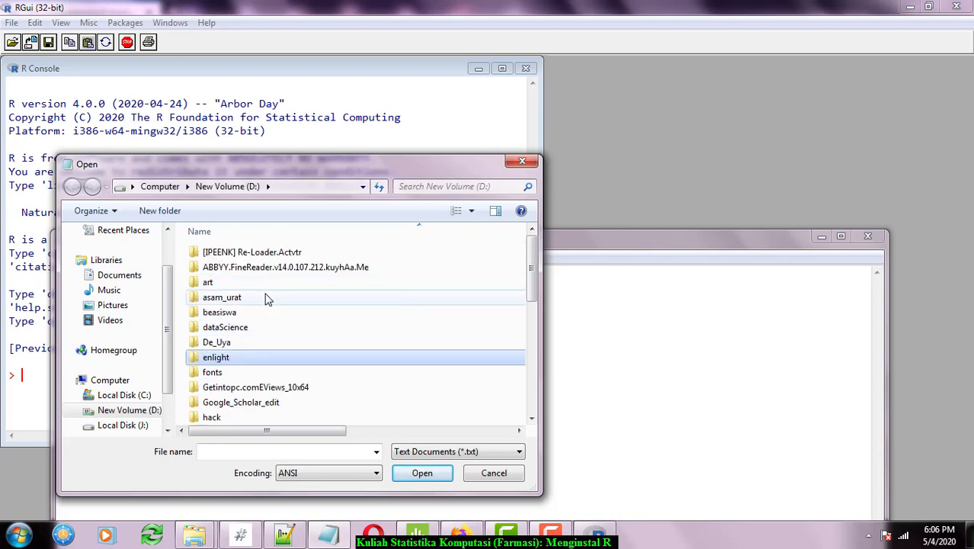
{"action": "scroll", "coordinate": [267, 299], "scroll_direction": "down", "scroll_amount": 1}
{"action": "scroll", "coordinate": [267, 299], "scroll_direction": "down", "scroll_amount": 3}
{"action": "scroll", "coordinate": [268, 302], "scroll_direction": "down", "scroll_amount": 1}
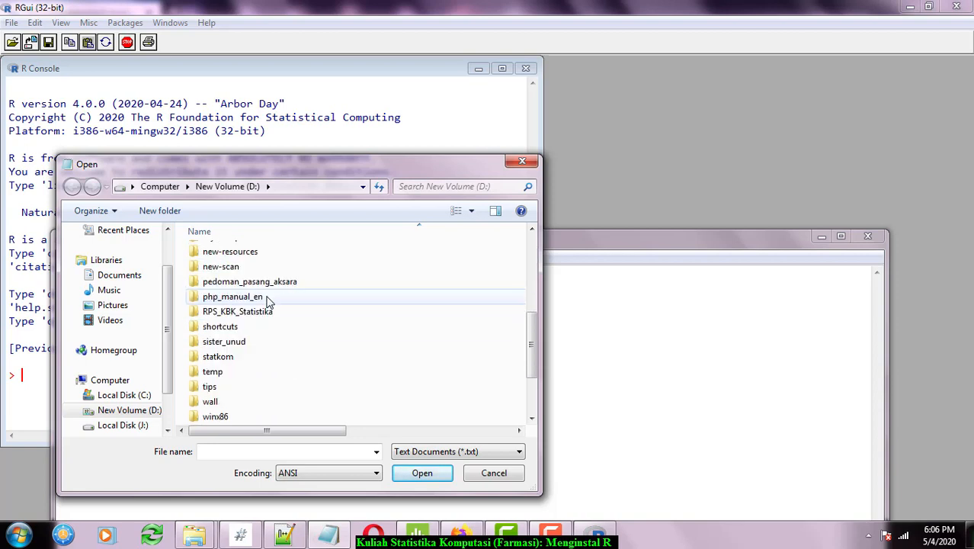
{"action": "scroll", "coordinate": [385, 304], "scroll_direction": "down", "scroll_amount": 1}
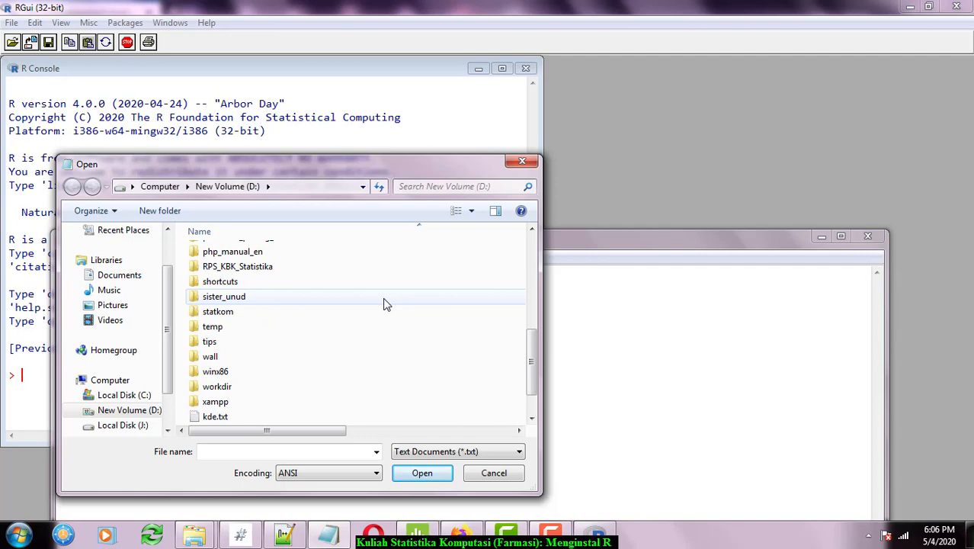
{"action": "double_click", "coordinate": [231, 313]}
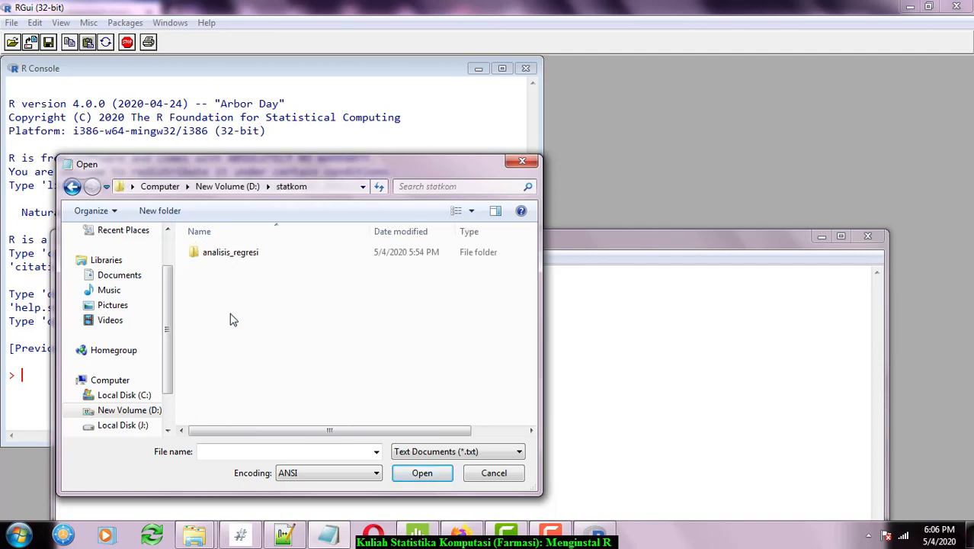
{"action": "double_click", "coordinate": [246, 260]}
{"action": "left_click", "coordinate": [244, 260]}
{"action": "left_click", "coordinate": [412, 473]}
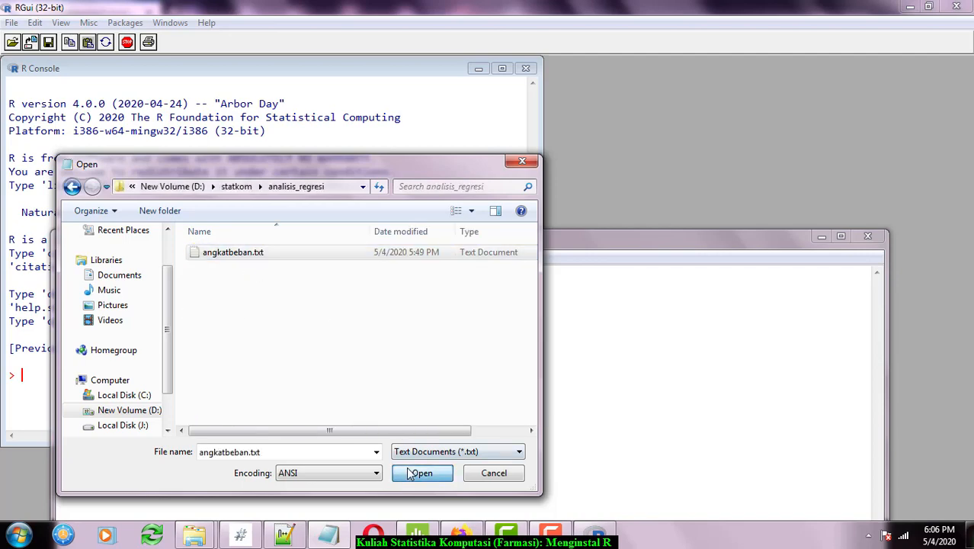
Step: Enlarge the Notepad window to examine the x and y data in angkatbeban.txt, and close the file
{"action": "left_click_drag", "start_coordinate": [674, 243], "coordinate": [703, 133]}
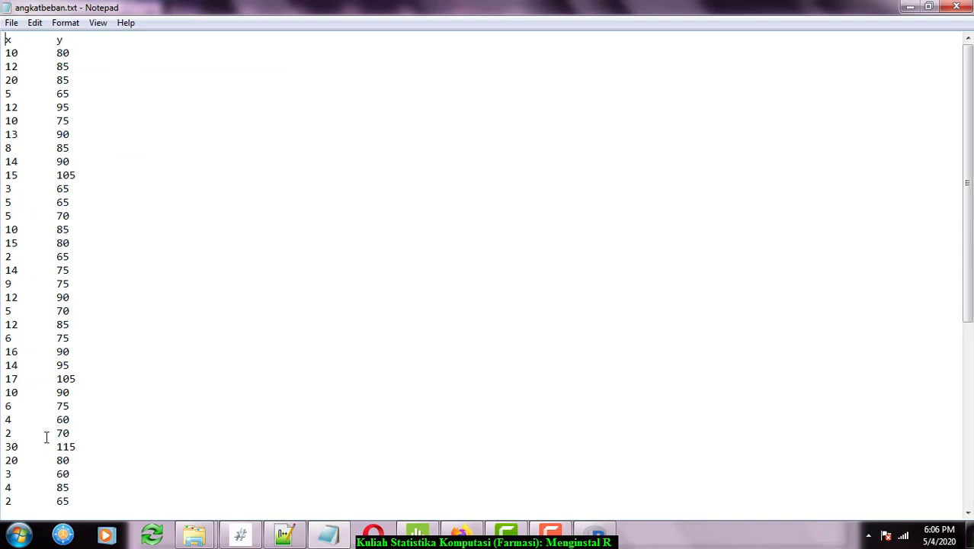
{"action": "left_click", "coordinate": [957, 7]}
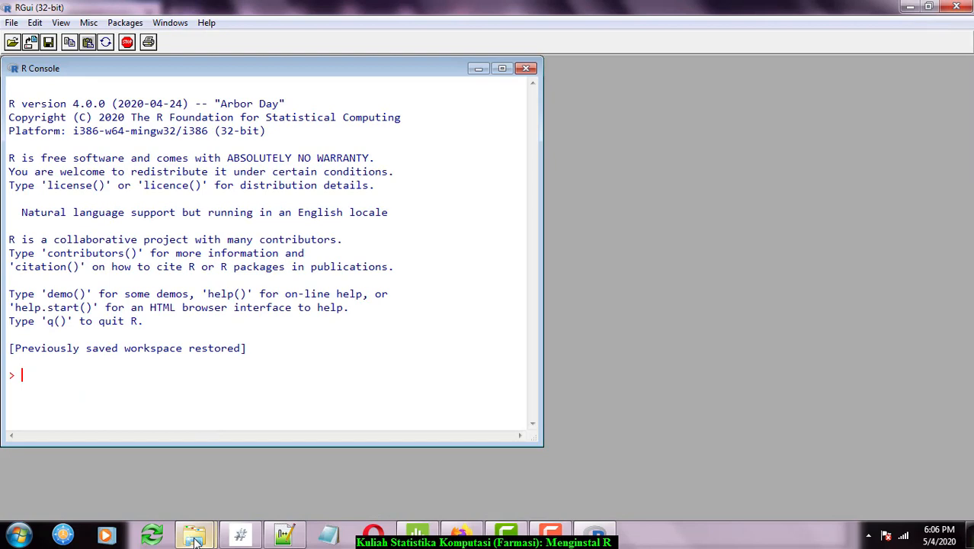
Step: Switch to the analisis_regresi folder in Windows Explorer and copy its full path, D:\statkom\analisis_regresi
{"action": "mouse_move", "coordinate": [195, 538]}
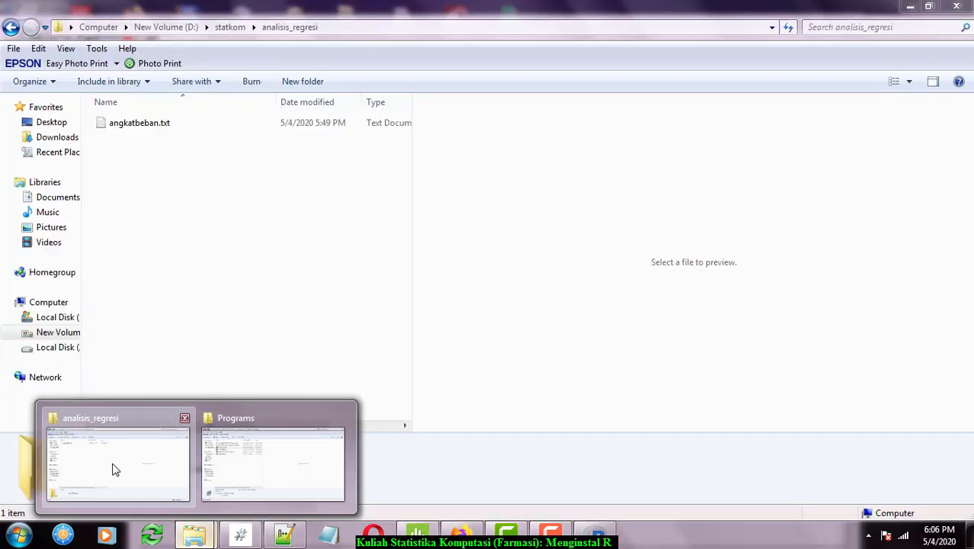
{"action": "left_click", "coordinate": [113, 470]}
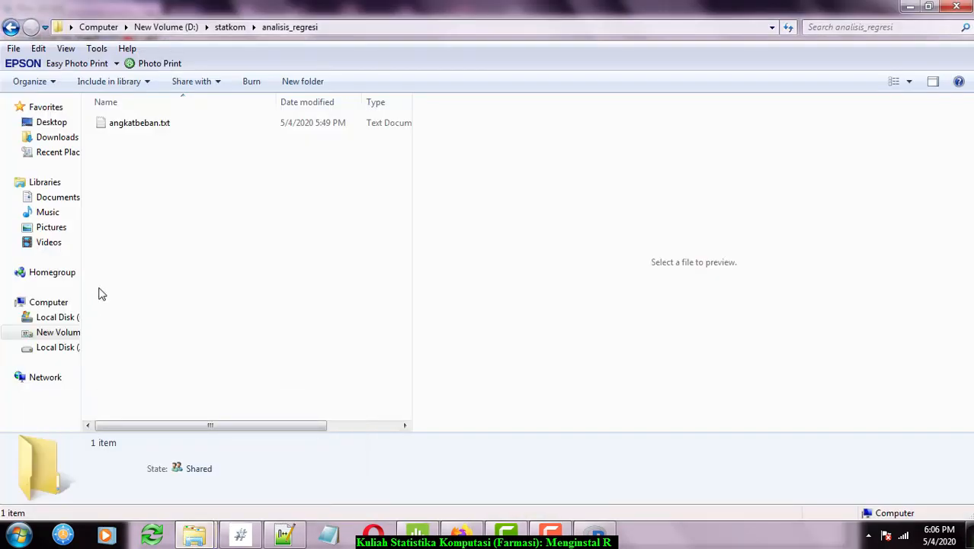
{"action": "left_click", "coordinate": [374, 26]}
{"action": "left_click", "coordinate": [162, 133]}
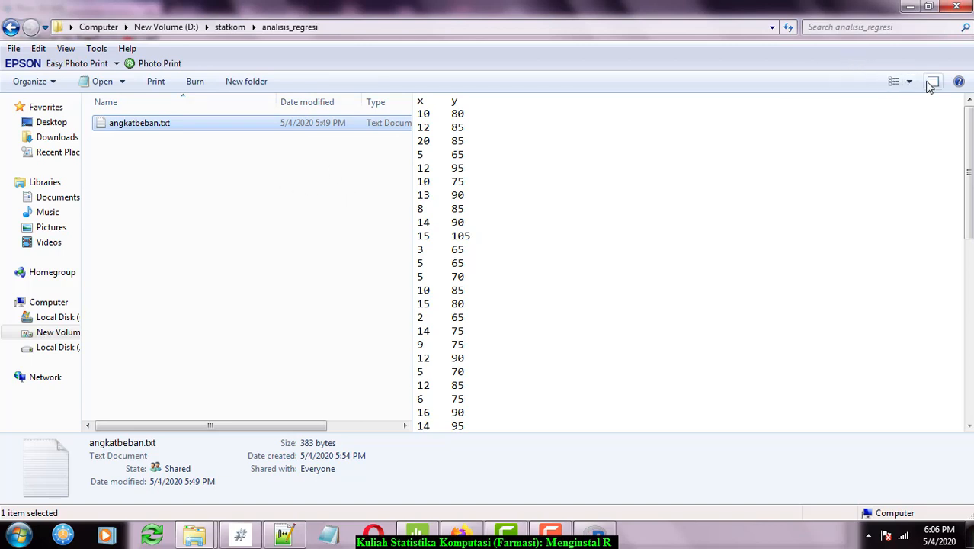
{"action": "left_click", "coordinate": [364, 27]}
{"action": "right_click", "coordinate": [149, 29]}
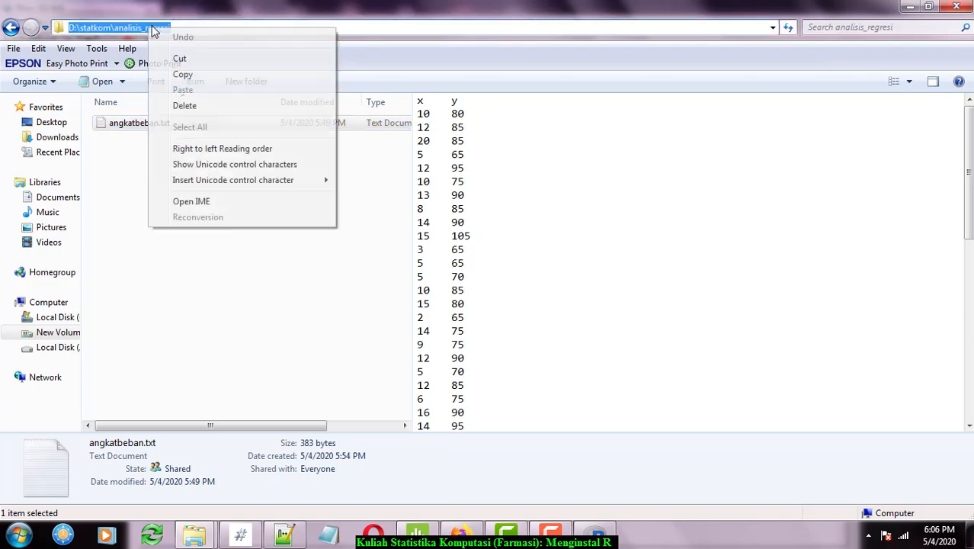
{"action": "left_click", "coordinate": [217, 75]}
Step: Switch to RGui, create a new script and move its editor window beside the console
{"action": "left_click", "coordinate": [595, 538]}
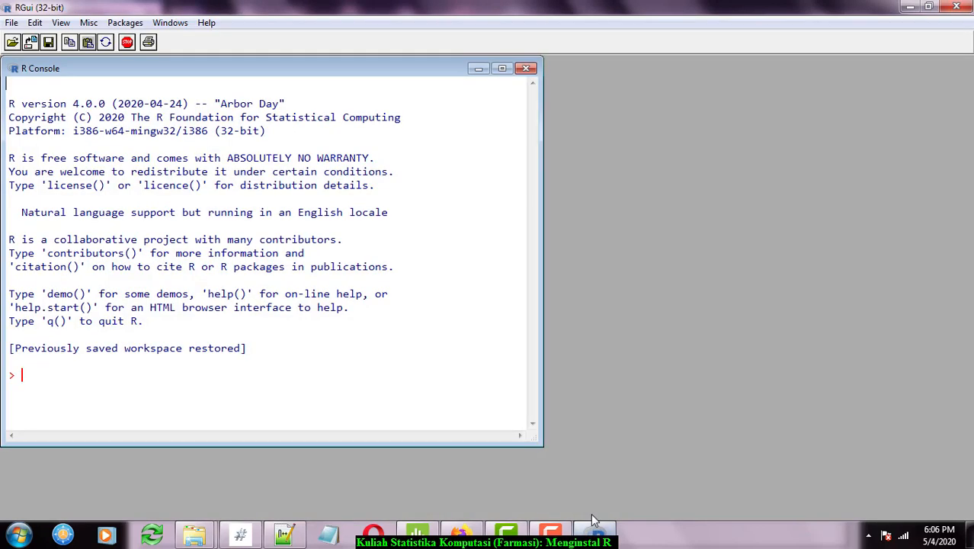
{"action": "left_click", "coordinate": [11, 23]}
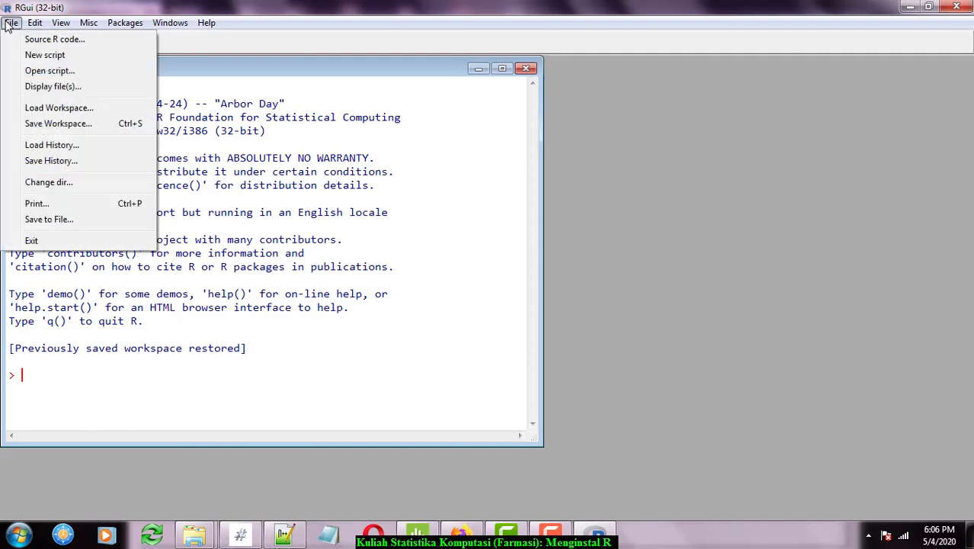
{"action": "left_click", "coordinate": [44, 55]}
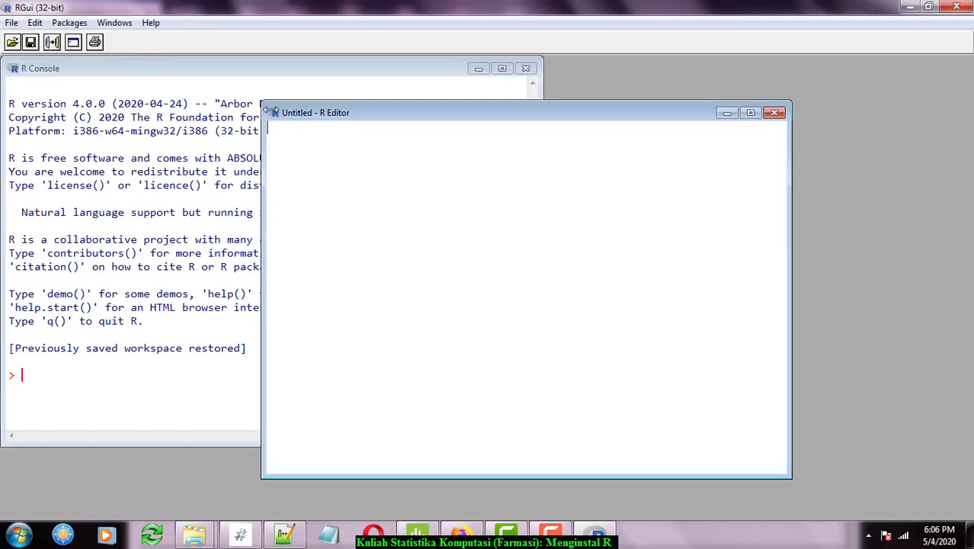
{"action": "left_click_drag", "start_coordinate": [409, 119], "coordinate": [469, 116]}
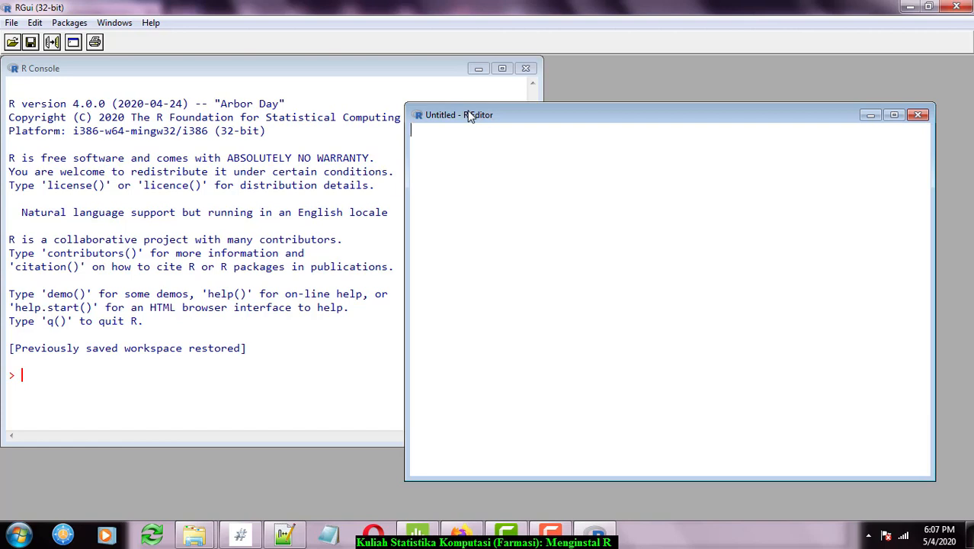
Step: Write a setwd() call in the new script with the copied folder path in double quotes
{"action": "type", "text": "setwd"}
{"action": "type", "text": "()"}
{"action": "type", "text": "\"\""}
{"action": "key", "text": "ctrl+v"}
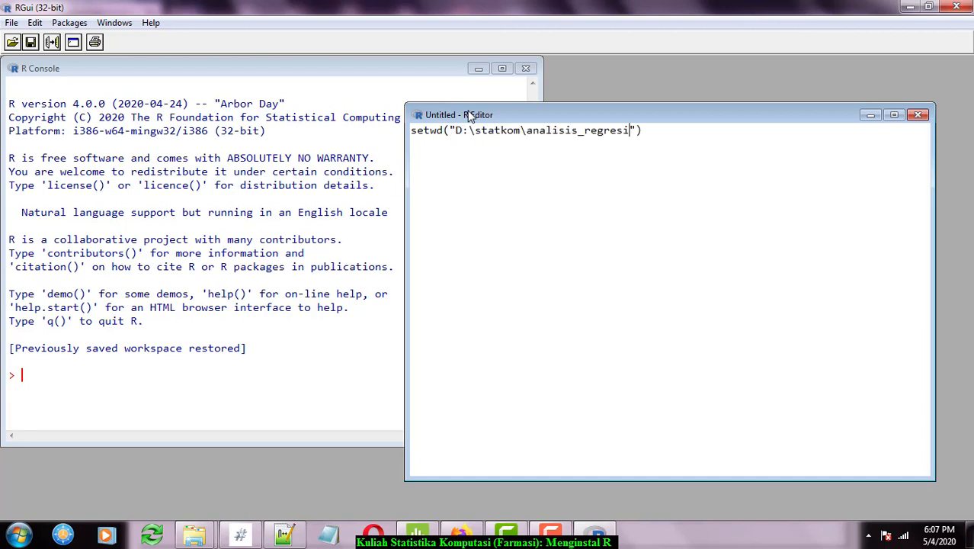
Step: Double the backslashes so the line reads setwd("D:\\statkom\\analisis_regresi"), and run it in the console
{"action": "key", "text": "ctrl+Left"}
{"action": "key", "text": "ctrl+Left"}
{"action": "type", "text": "\\"}
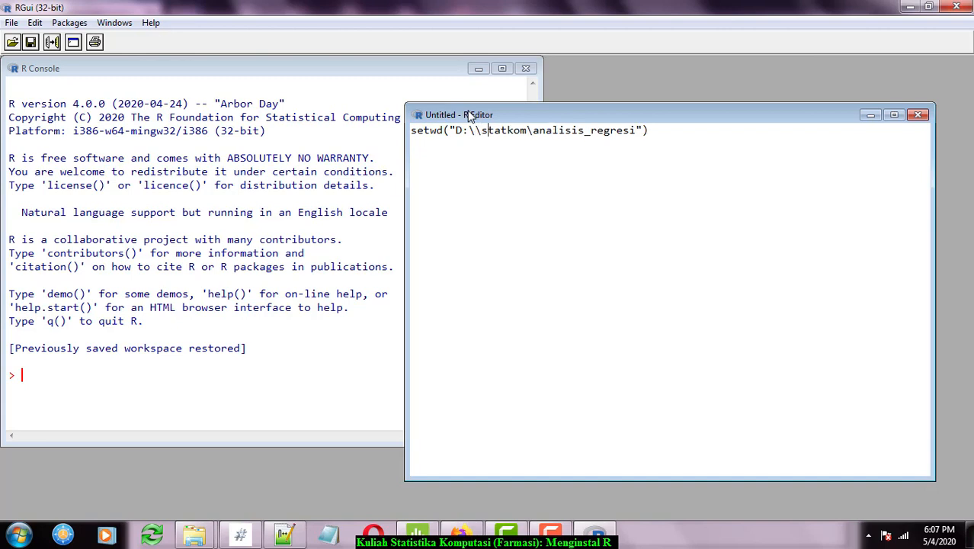
{"action": "key", "text": "Right"}
{"action": "key", "text": "Right"}
{"action": "key", "text": "Right"}
{"action": "type", "text": "\\"}
{"action": "left_click_drag", "start_coordinate": [661, 130], "coordinate": [413, 122]}
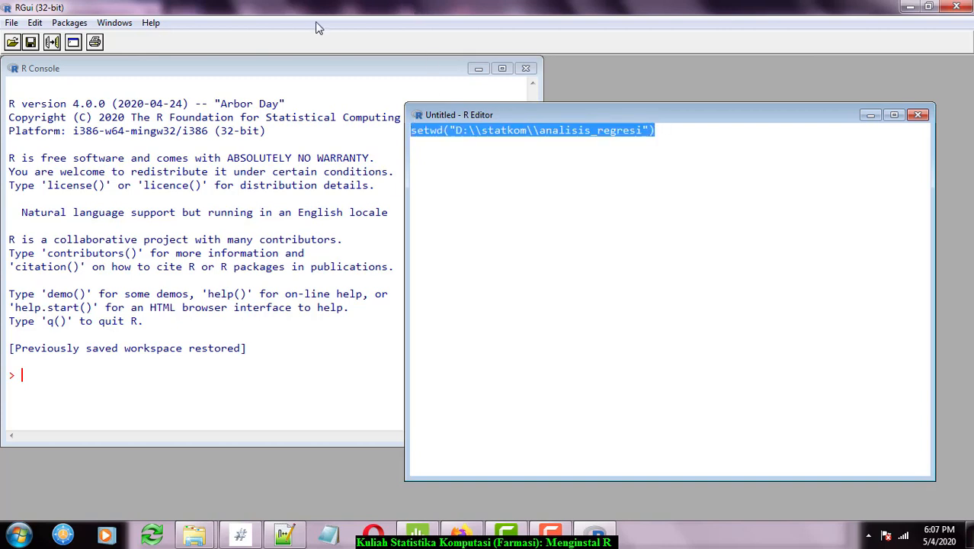
{"action": "left_click", "coordinate": [52, 42]}
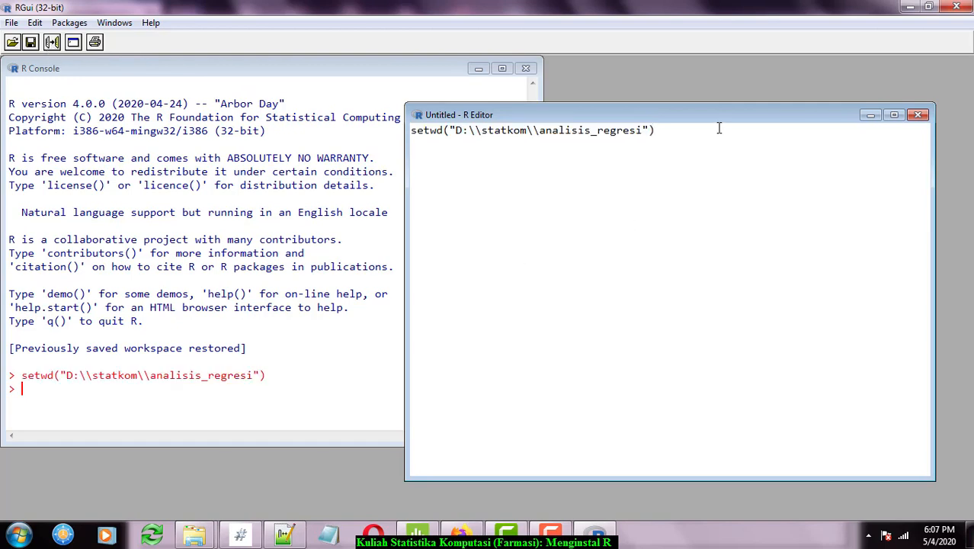
Step: Append the comment "# mengeset working directory" to the setwd line and start a new line
{"action": "type", "text": "# mengeset working direc"}
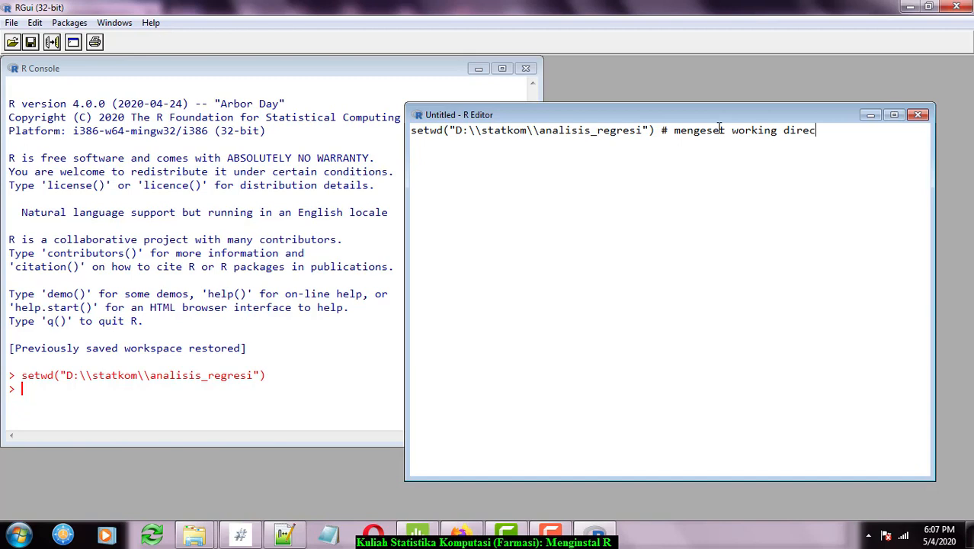
{"action": "type", "text": "tory"}
{"action": "key", "text": "Return"}
Step: Activate the R Console and list the objects in the restored workspace
{"action": "left_click", "coordinate": [57, 29]}
{"action": "left_click", "coordinate": [40, 72]}
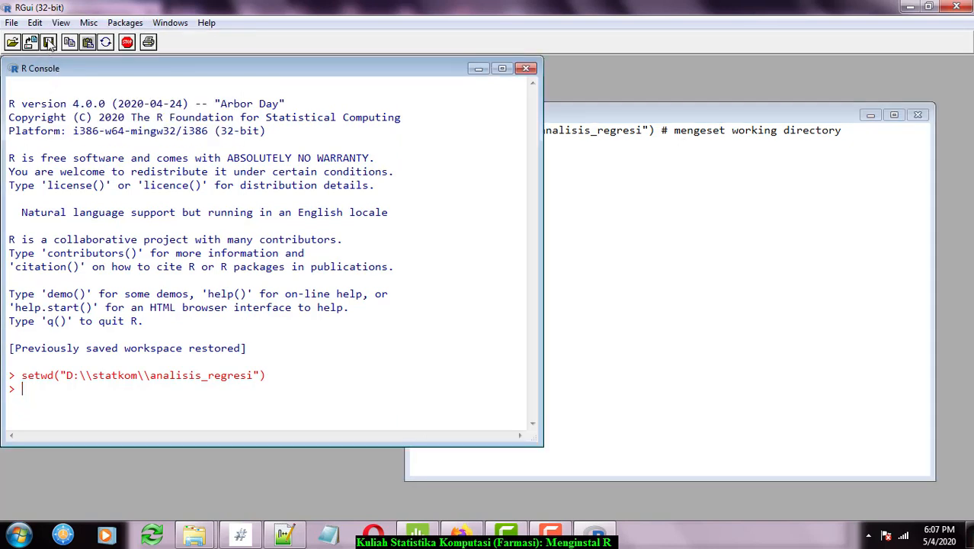
{"action": "left_click", "coordinate": [89, 23]}
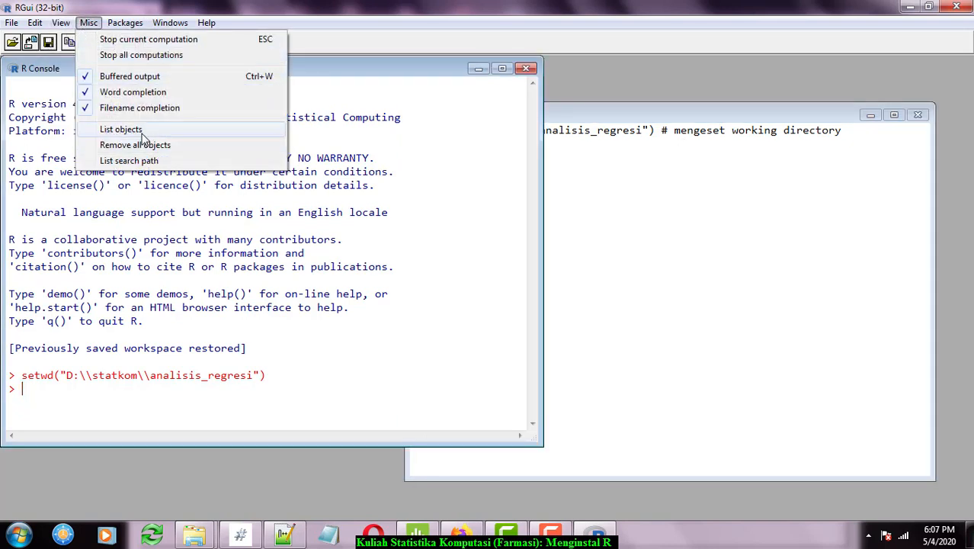
{"action": "left_click", "coordinate": [144, 131]}
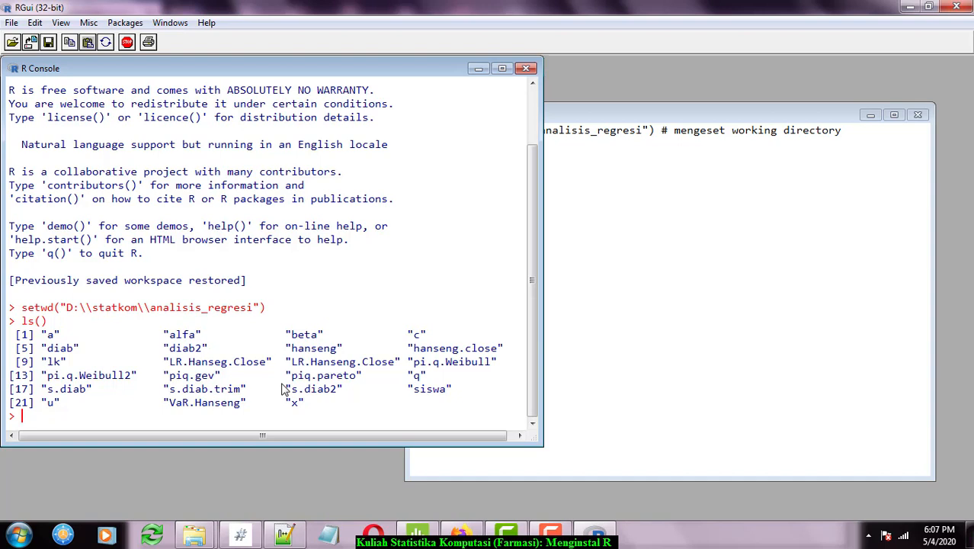
Step: Remove all objects from the workspace, confirm the removal, and list the objects again
{"action": "left_click", "coordinate": [88, 23]}
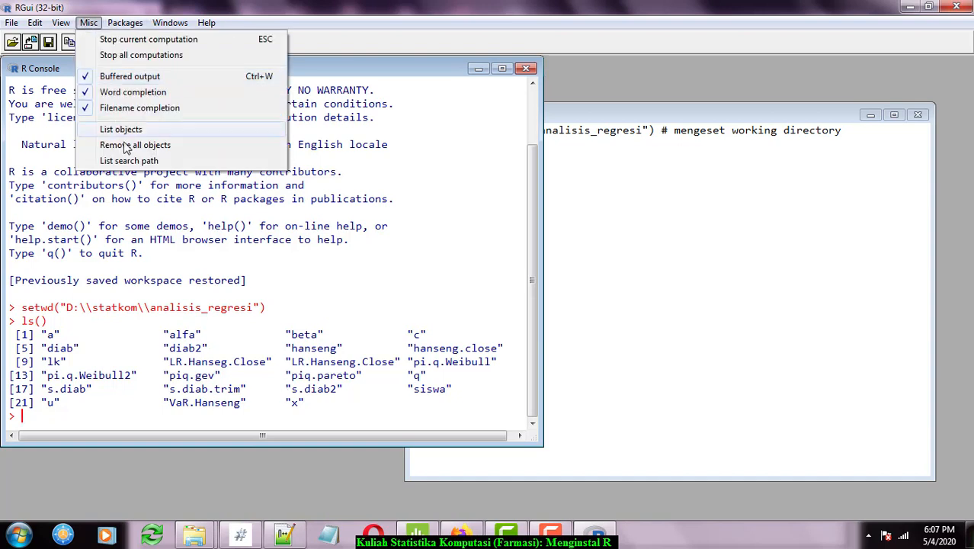
{"action": "left_click", "coordinate": [203, 151]}
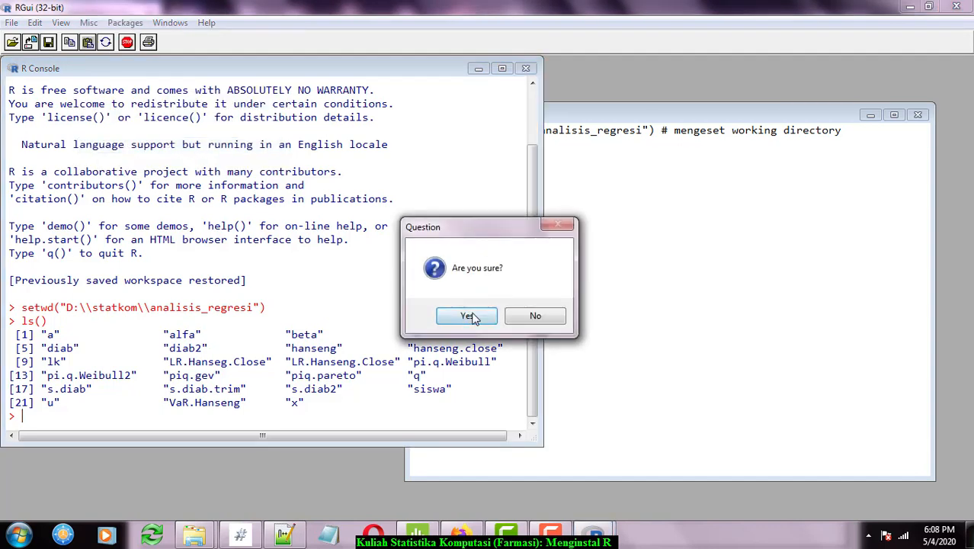
{"action": "left_click", "coordinate": [467, 316]}
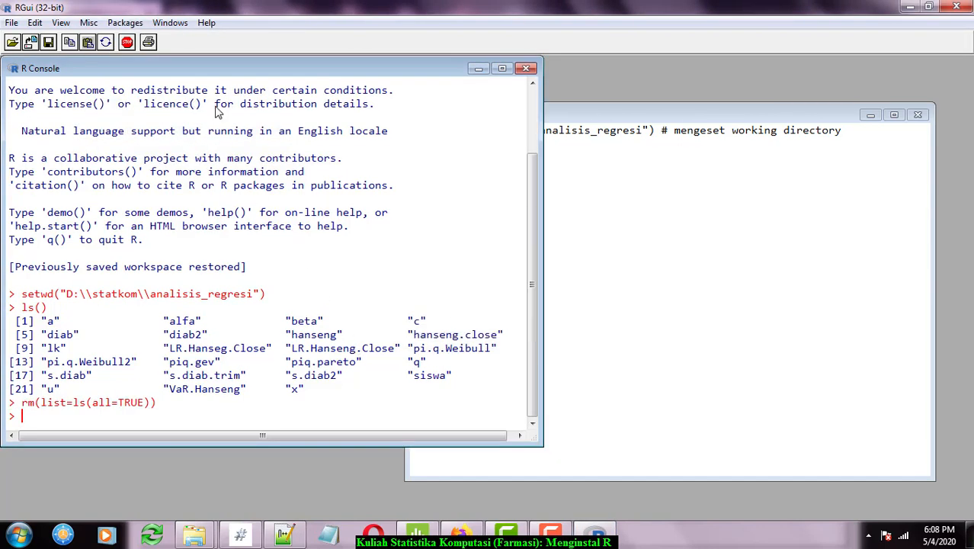
{"action": "left_click", "coordinate": [88, 22]}
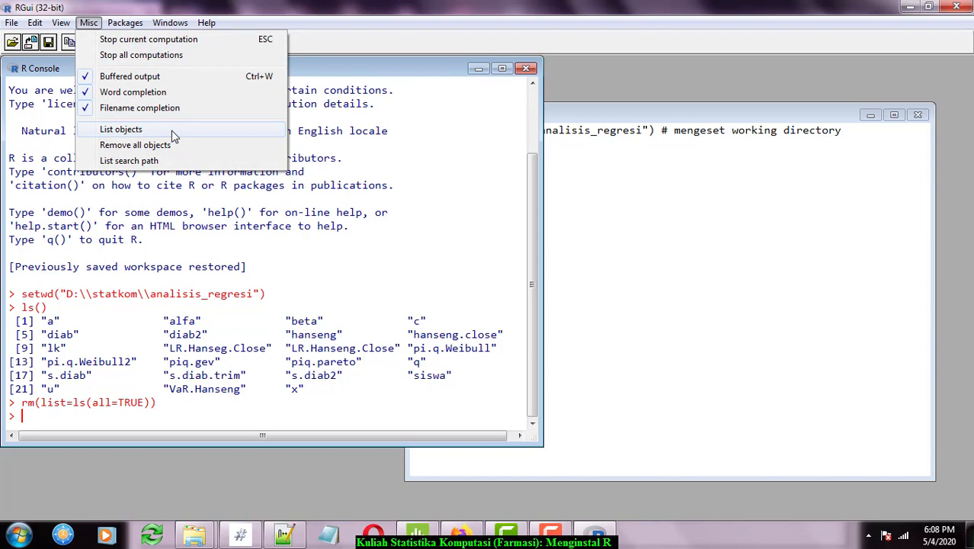
{"action": "left_click", "coordinate": [171, 130]}
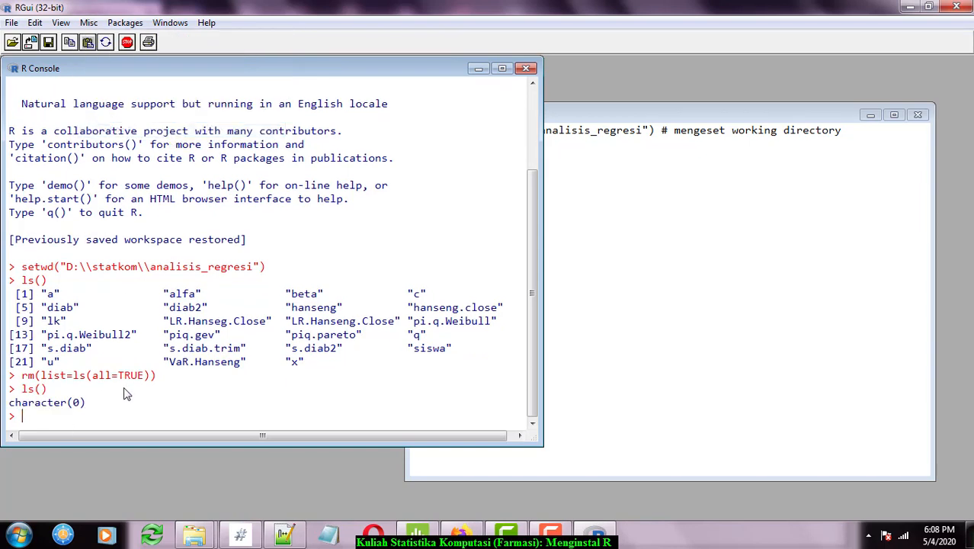
Step: Check the data file's name in the analisis_regresi folder in Windows Explorer and return to the script in RGui
{"action": "left_click", "coordinate": [512, 219]}
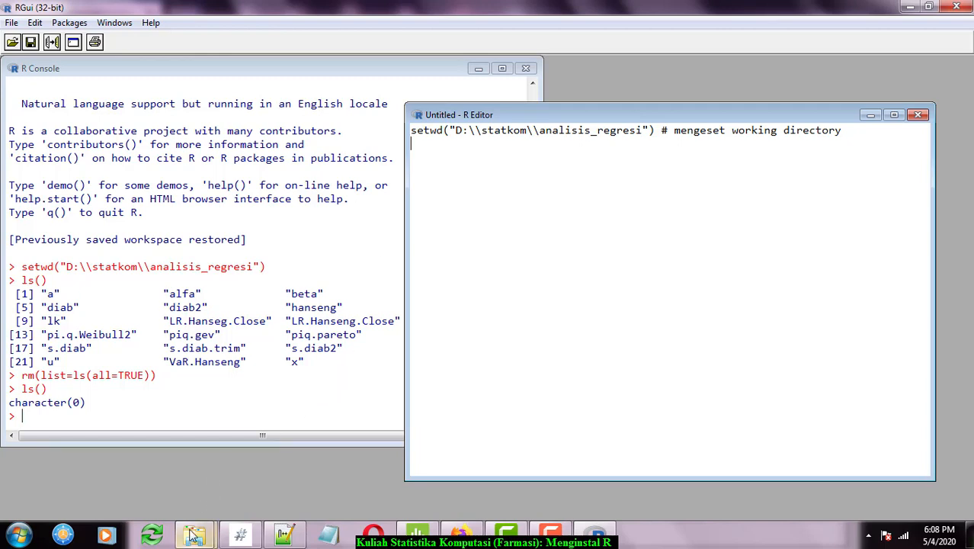
{"action": "mouse_move", "coordinate": [193, 536]}
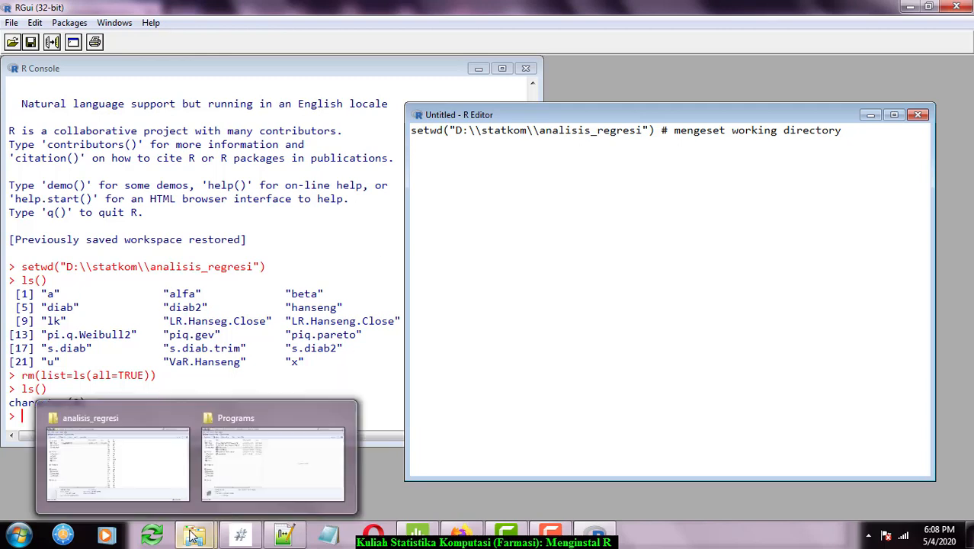
{"action": "left_click", "coordinate": [126, 464]}
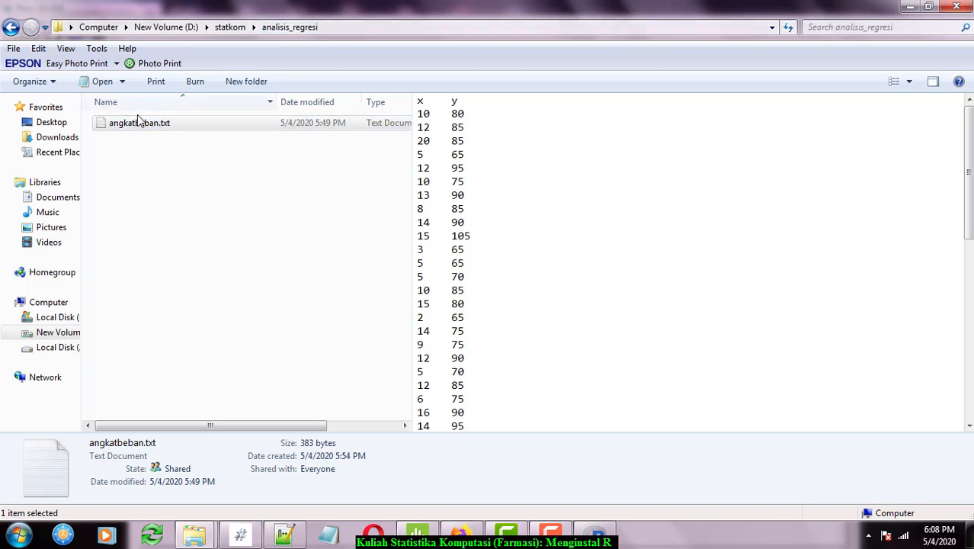
{"action": "left_click", "coordinate": [588, 541]}
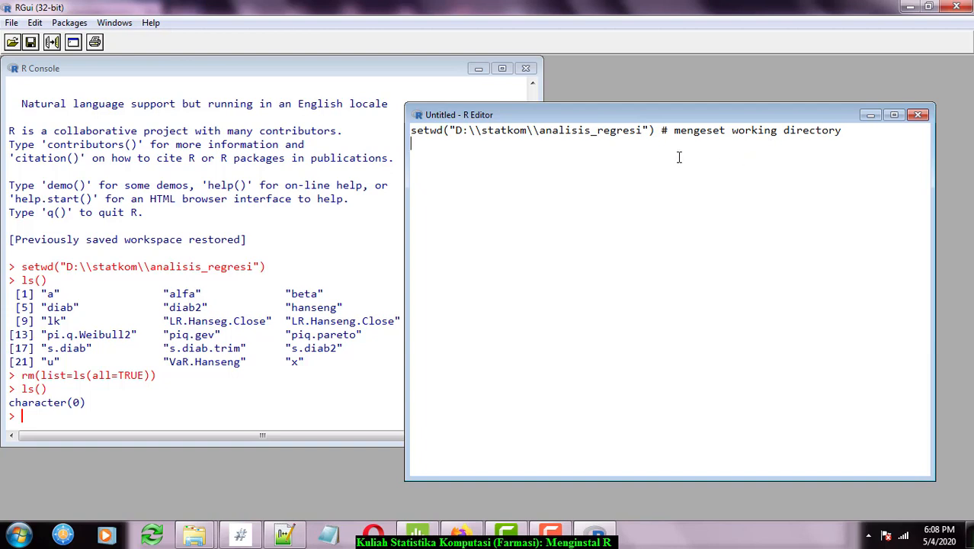
Step: Add the two-line comment "# tanda # ini berarti komentar dan tidak akan" and "# dieksekusi oleh R" below the setwd line
{"action": "type", "text": "#"}
{"action": "type", "text": " tanda"}
{"action": "type", "text": " # inibor"}
{"action": "key", "text": "BackSpace"}
{"action": "key", "text": "BackSpace"}
{"action": "key", "text": "BackSpace"}
{"action": "type", "text": "berarti koment"}
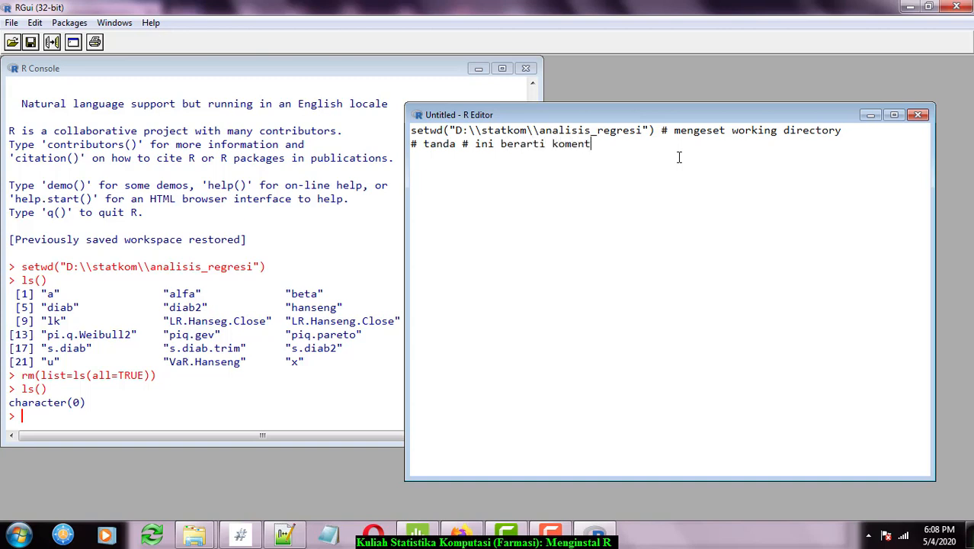
{"action": "type", "text": "ar dan tidak akan "}
{"action": "type", "text": "# diekse"}
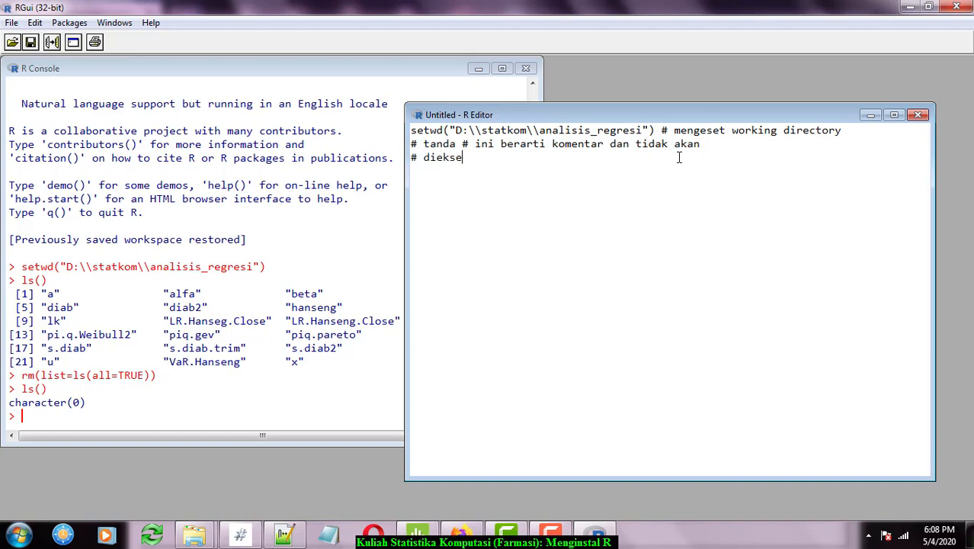
{"action": "type", "text": "kusi oleh R"}
{"action": "key", "text": "Return"}
Step: After a blank line, add the comment "# Sekarang kita akan memasukkan data" to the script
{"action": "type", "text": "# se"}
{"action": "key", "text": "BackSpace"}
{"action": "key", "text": "BackSpace"}
{"action": "type", "text": "Sekarang kita"}
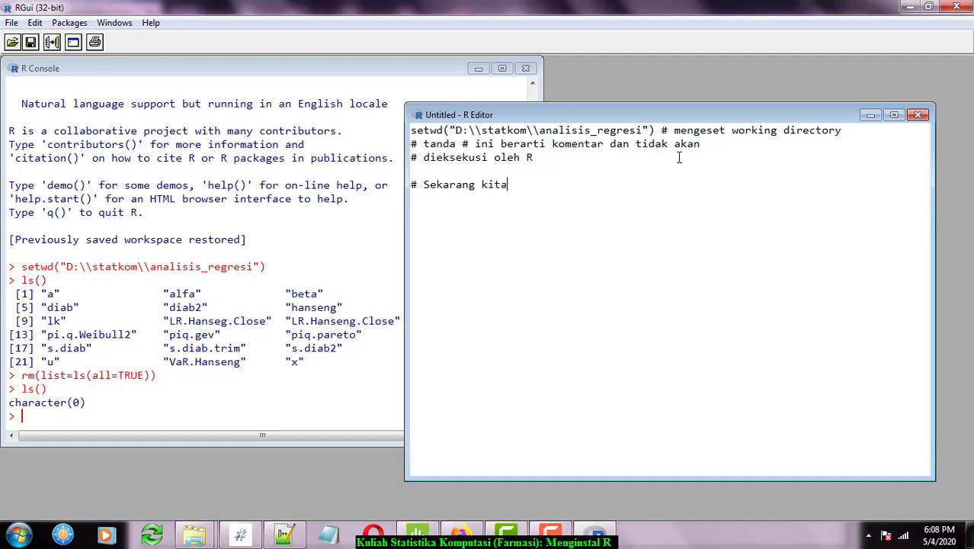
{"action": "type", "text": " akan memasukkan"}
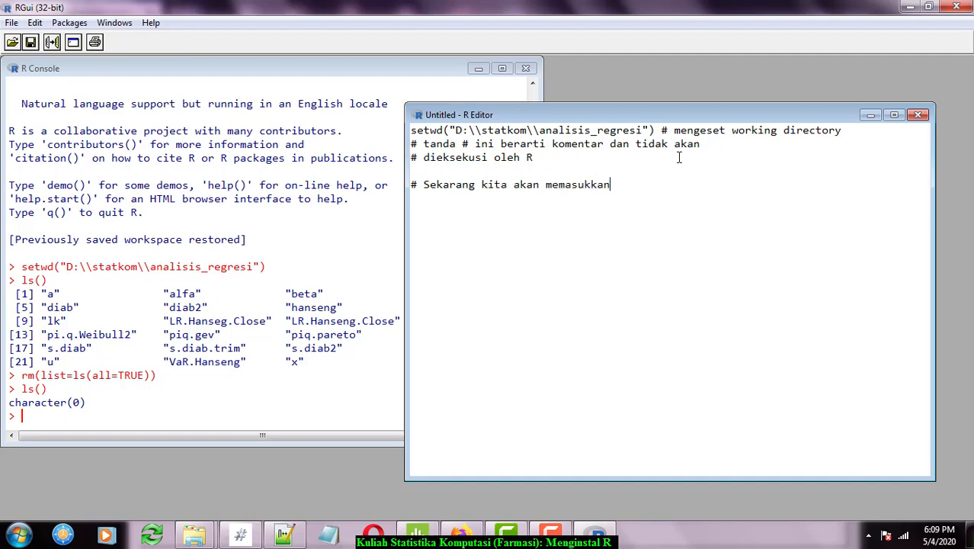
{"action": "type", "text": " data"}
Step: Write the line angkatbeban = read.table("angkat.beban.txt") below the data import comment
{"action": "type", "text": "angkat"}
{"action": "type", "text": "b"}
{"action": "type", "text": "e"}
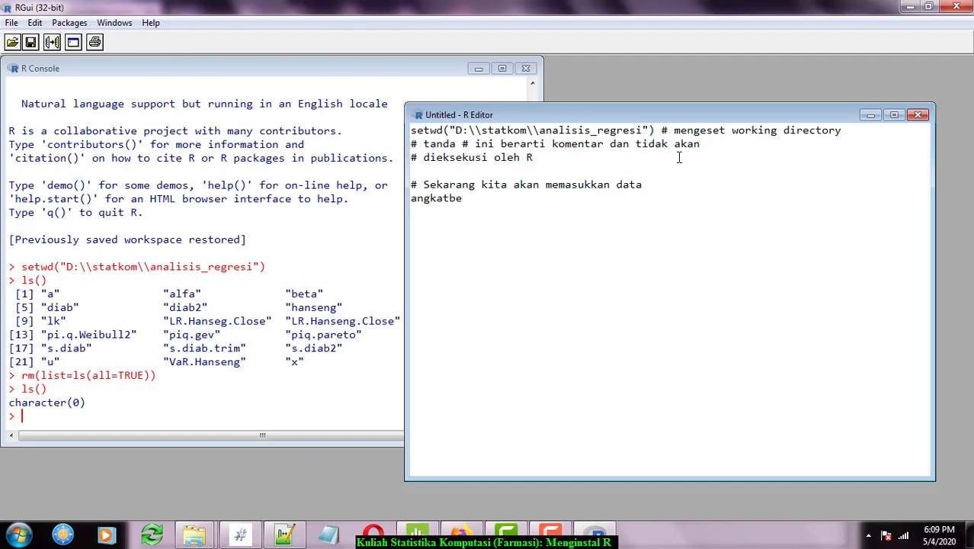
{"action": "type", "text": "ban = read.table()"}
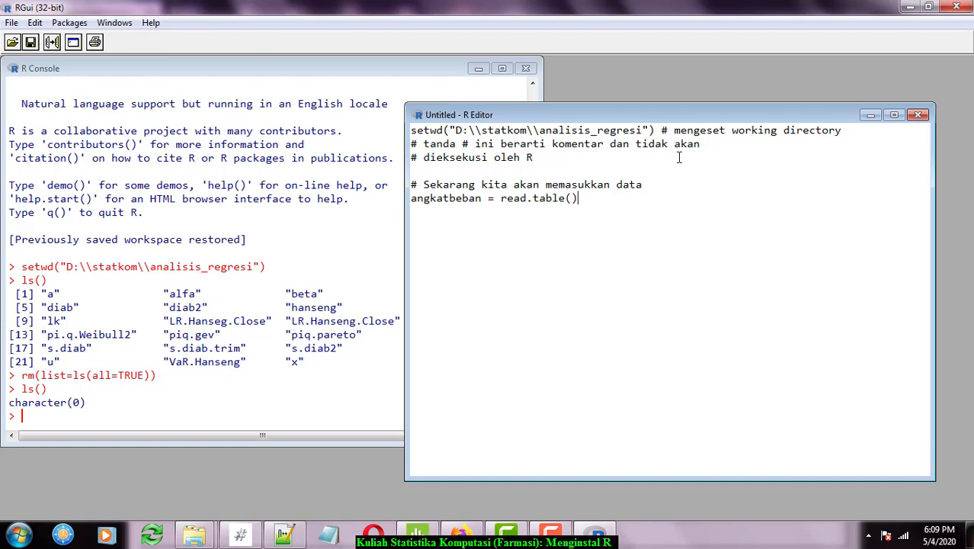
{"action": "key", "text": "Left"}
{"action": "type", "text": "\"\""}
{"action": "type", "text": "angkat.beb"}
{"action": "type", "text": "na"}
{"action": "key", "text": "BackSpace"}
{"action": "key", "text": "BackSpace"}
{"action": "type", "text": "an."}
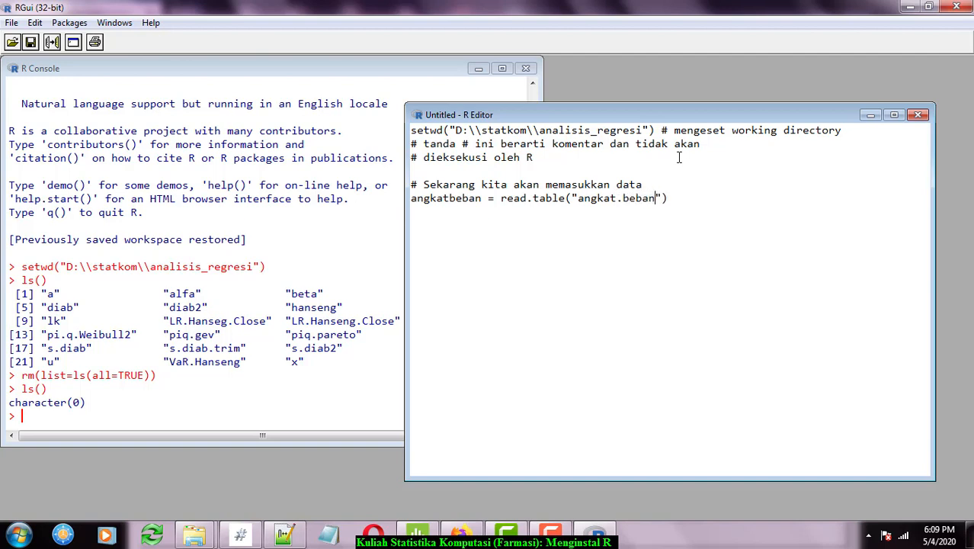
{"action": "type", "text": "txt"}
Step: Correct the file name in the read.table call to angkatbeban.txt by removing the extra dot
{"action": "key", "text": "Left"}
{"action": "key", "text": "Left"}
{"action": "key", "text": "Left"}
{"action": "key", "text": "Left"}
{"action": "key", "text": "Left"}
{"action": "key", "text": "Left"}
{"action": "key", "text": "Left"}
{"action": "key", "text": "Left"}
{"action": "key", "text": "Left"}
{"action": "key", "text": "BackSpace"}
Step: Add the header=TRUE argument to the read.table call and run the import line together with its comment
{"action": "key", "text": "End"}
{"action": "key", "text": "Left"}
{"action": "type", "text": ",header=T"}
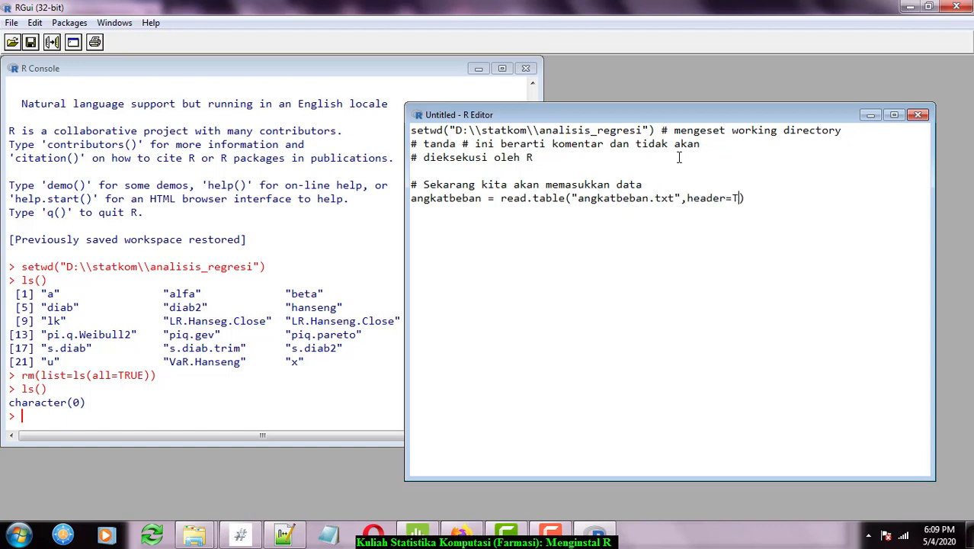
{"action": "type", "text": "RUE"}
{"action": "left_click_drag", "start_coordinate": [783, 193], "coordinate": [486, 172]}
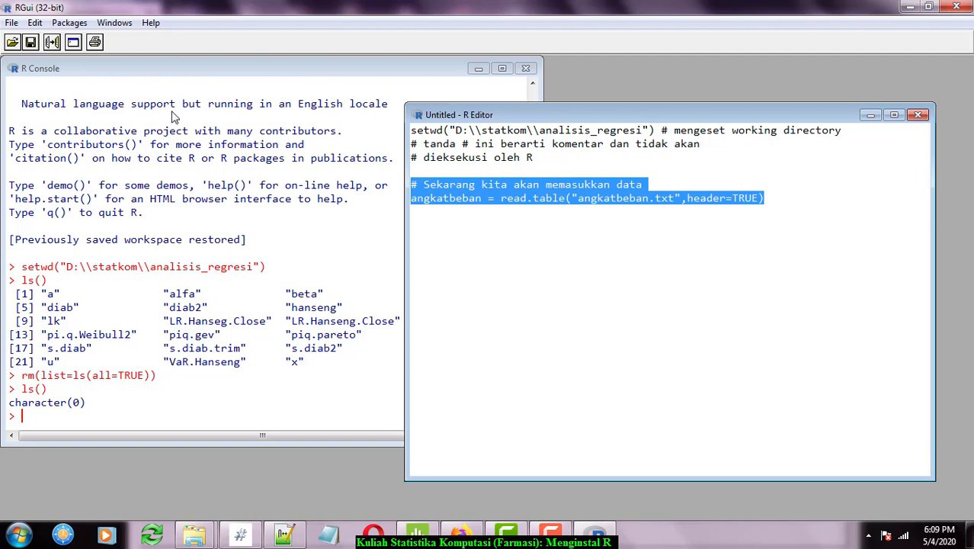
{"action": "left_click", "coordinate": [51, 43]}
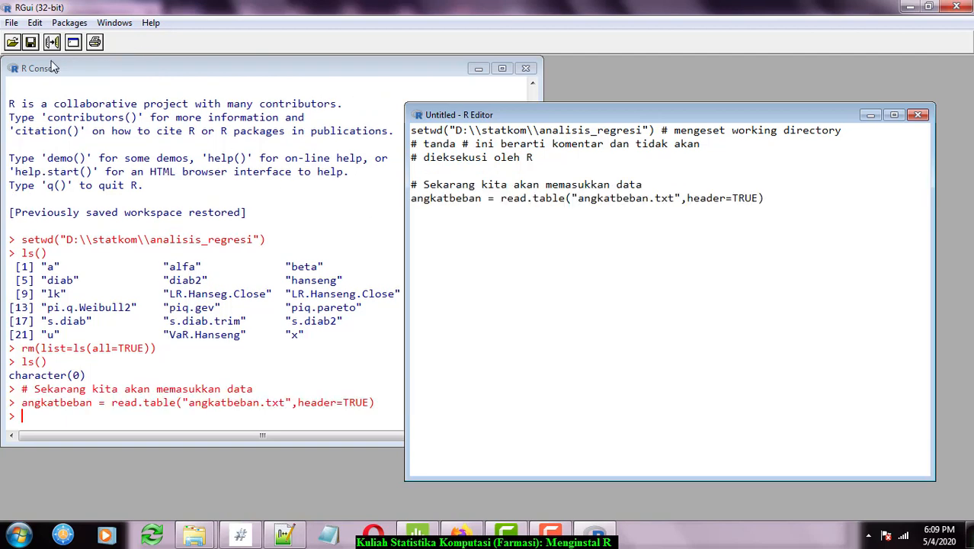
Step: Print the angkatbeban data set in the console and review its x and y columns from first to last row
{"action": "left_click", "coordinate": [177, 409]}
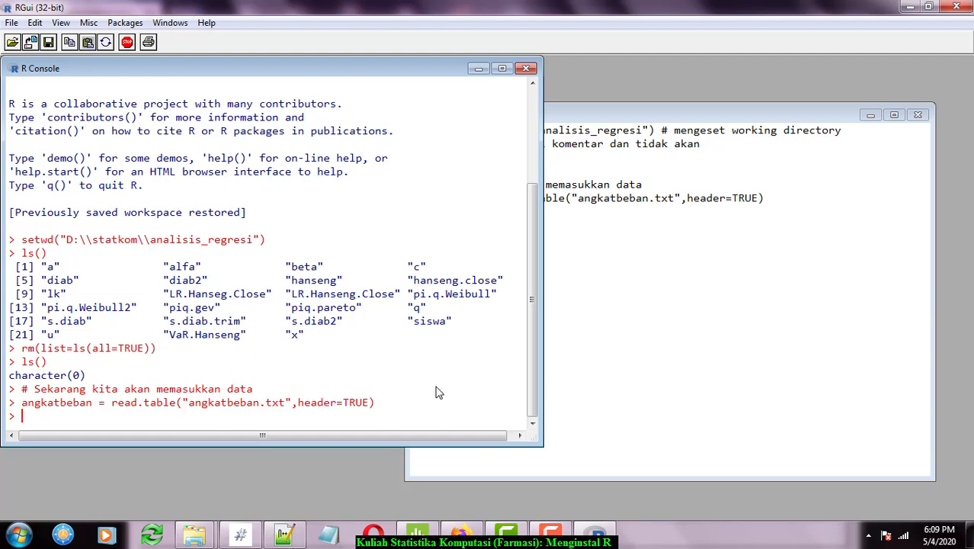
{"action": "left_click", "coordinate": [615, 328]}
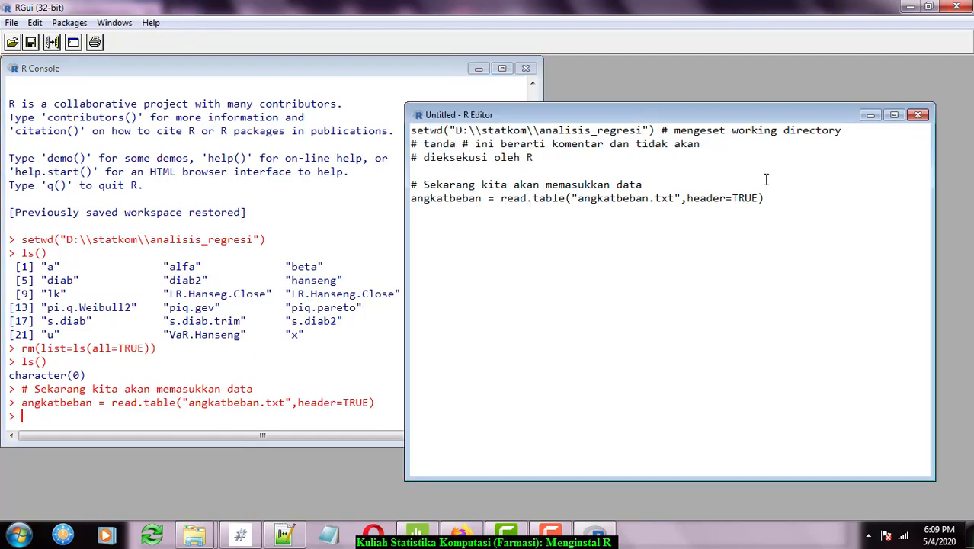
{"action": "left_click", "coordinate": [136, 416]}
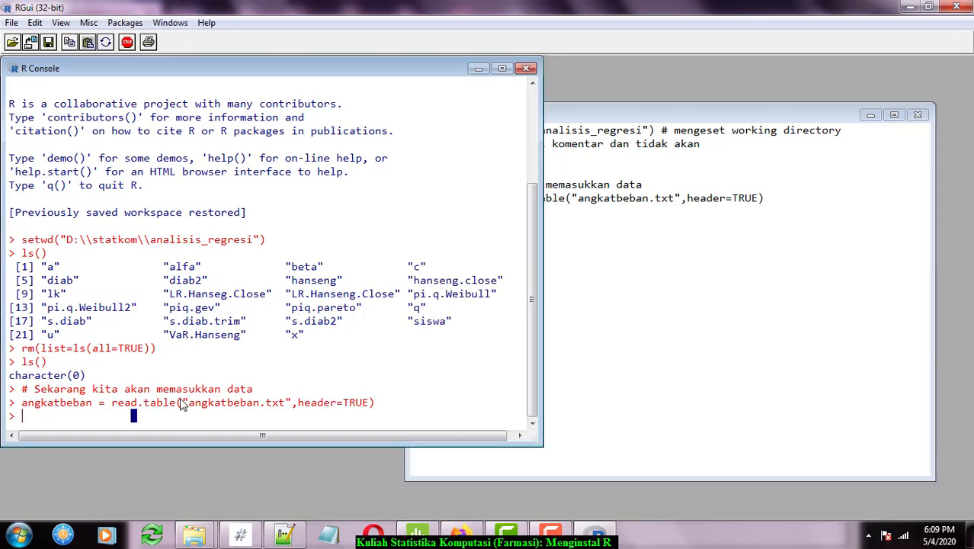
{"action": "type", "text": "angkatbeban"}
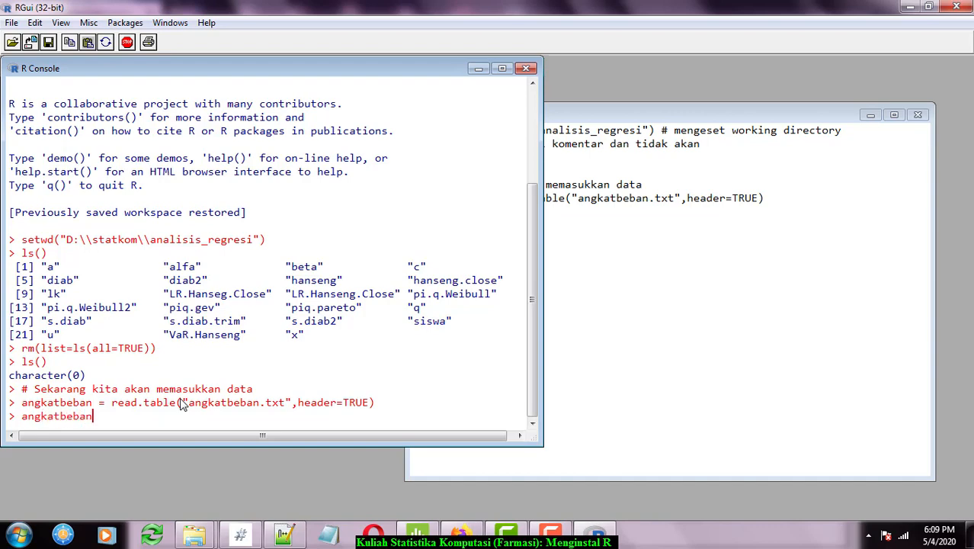
{"action": "key", "text": "Return"}
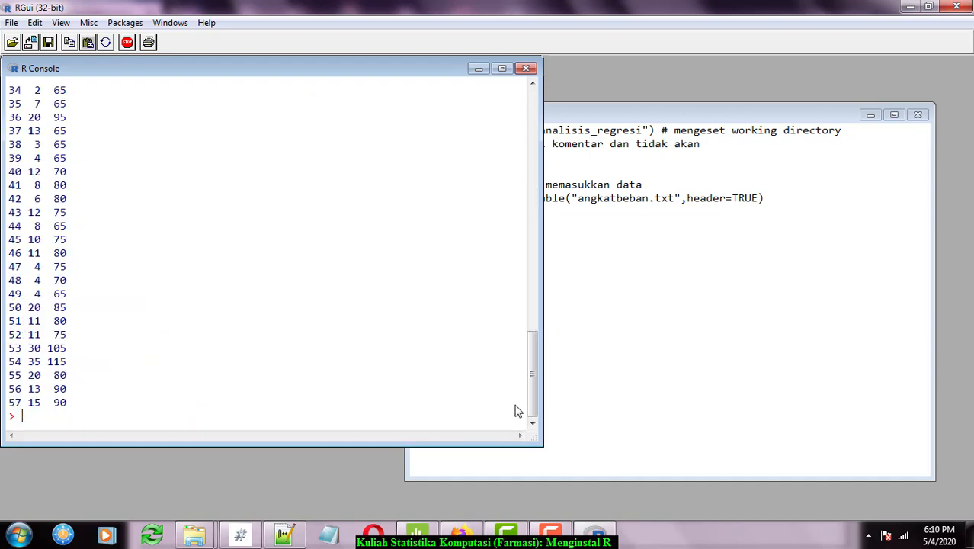
{"action": "left_click_drag", "start_coordinate": [532, 404], "coordinate": [537, 233]}
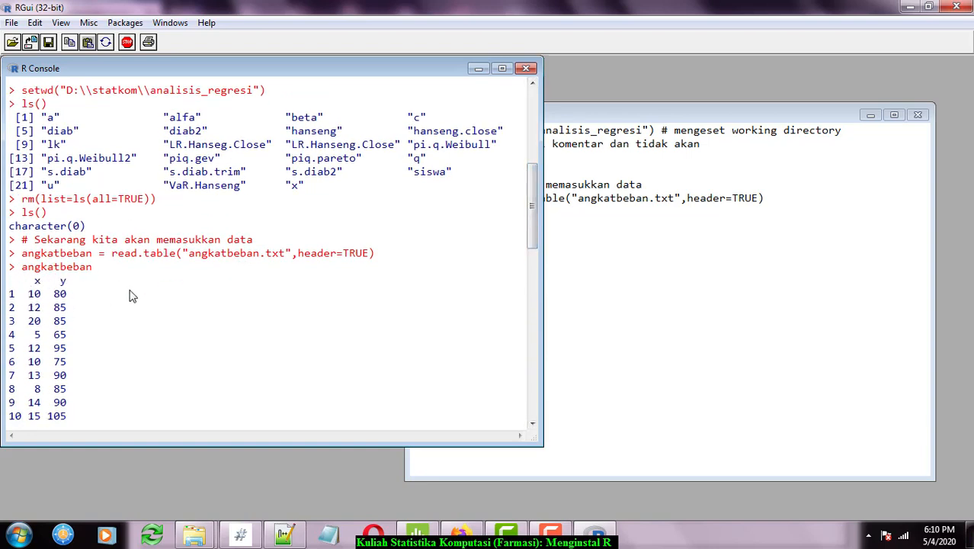
{"action": "left_click_drag", "start_coordinate": [532, 202], "coordinate": [498, 388]}
Step: After a blank line below the read.table call, add the comment "# Memplot data" to the script
{"action": "left_click", "coordinate": [661, 347]}
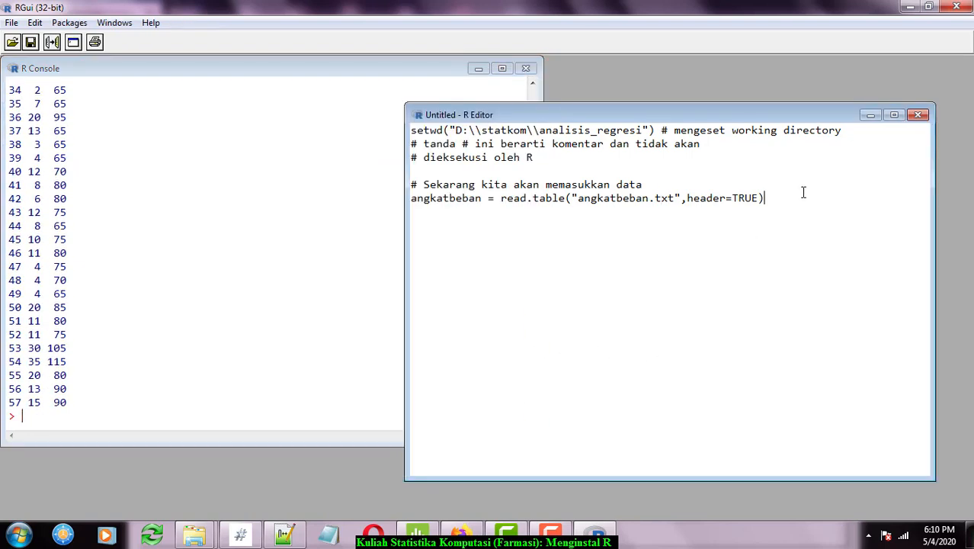
{"action": "key", "text": "Return"}
{"action": "key", "text": "Return"}
{"action": "type", "text": "##"}
{"action": "key", "text": "BackSpace"}
{"action": "type", "text": "Memplot data"}
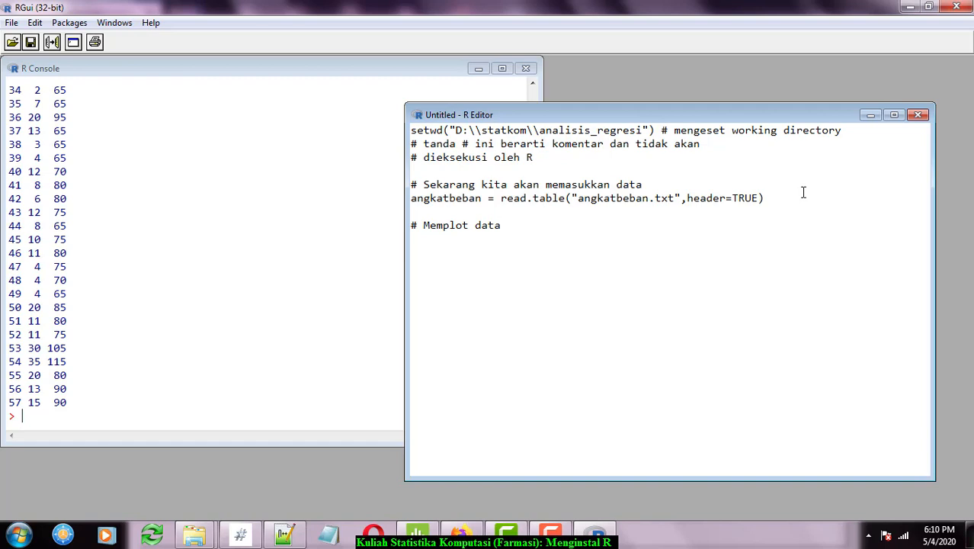
Step: Write plot(x,y) below the plotting comment and try running that line
{"action": "key", "text": "Return"}
{"action": "type", "text": "plot"}
{"action": "type", "text": "()"}
{"action": "type", "text": "x,y"}
{"action": "type", "text": ","}
{"action": "key", "text": "BackSpace"}
{"action": "left_click_drag", "start_coordinate": [479, 241], "coordinate": [405, 241]}
{"action": "right_click", "coordinate": [426, 241]}
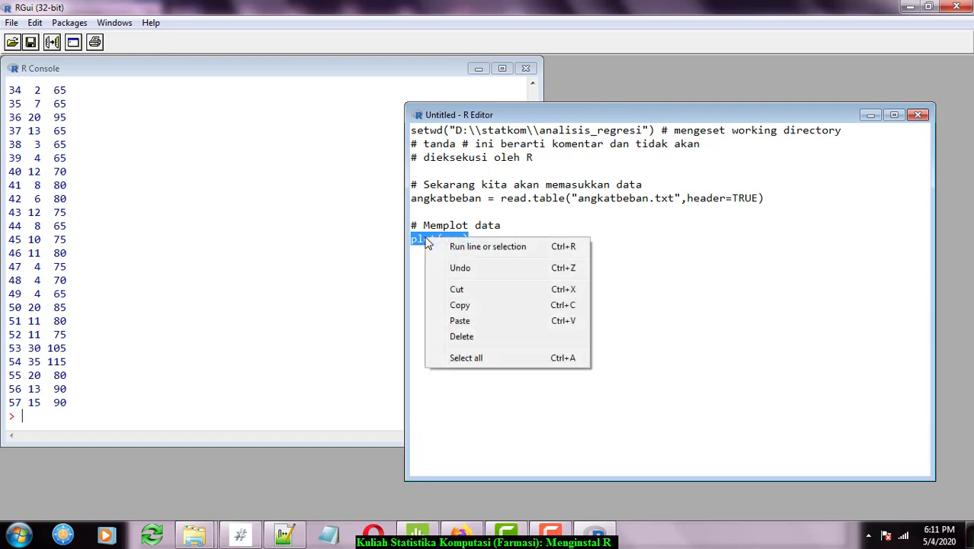
{"action": "left_click", "coordinate": [481, 249]}
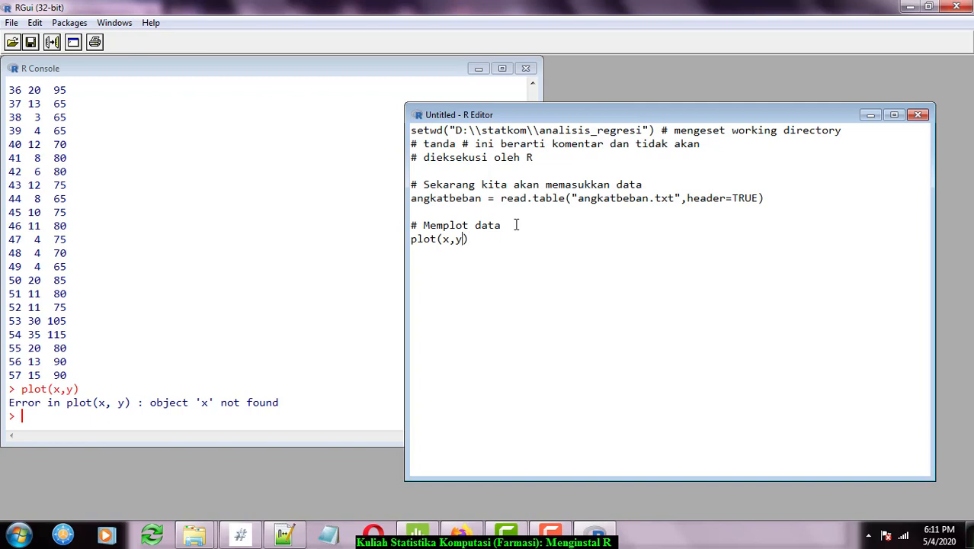
Step: Replace the plot arguments with angkatbeban$x,angkatbeban$y, keeping the current Windows color scheme and suppressing its performance message
{"action": "key", "text": "BackSpace"}
{"action": "key", "text": "BackSpace"}
{"action": "key", "text": "BackSpace"}
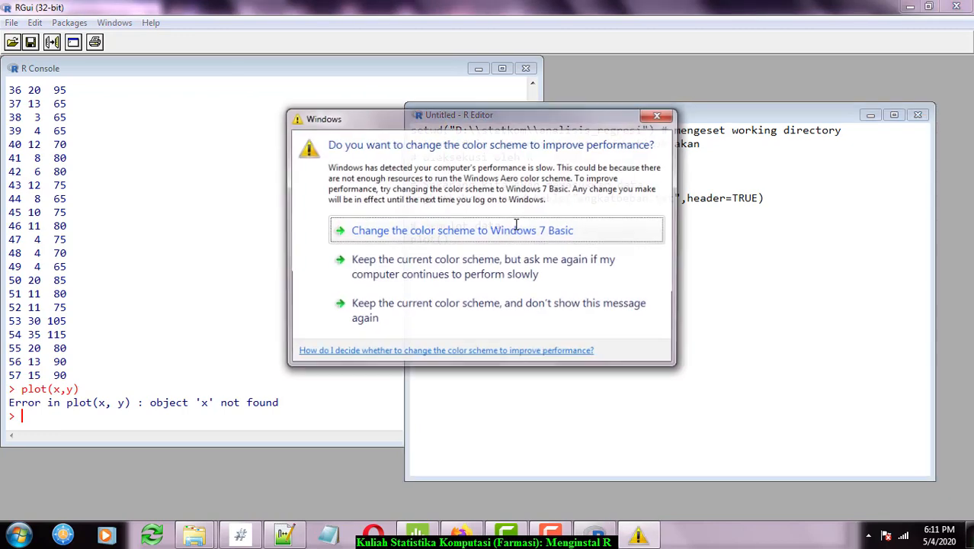
{"action": "left_click", "coordinate": [418, 311]}
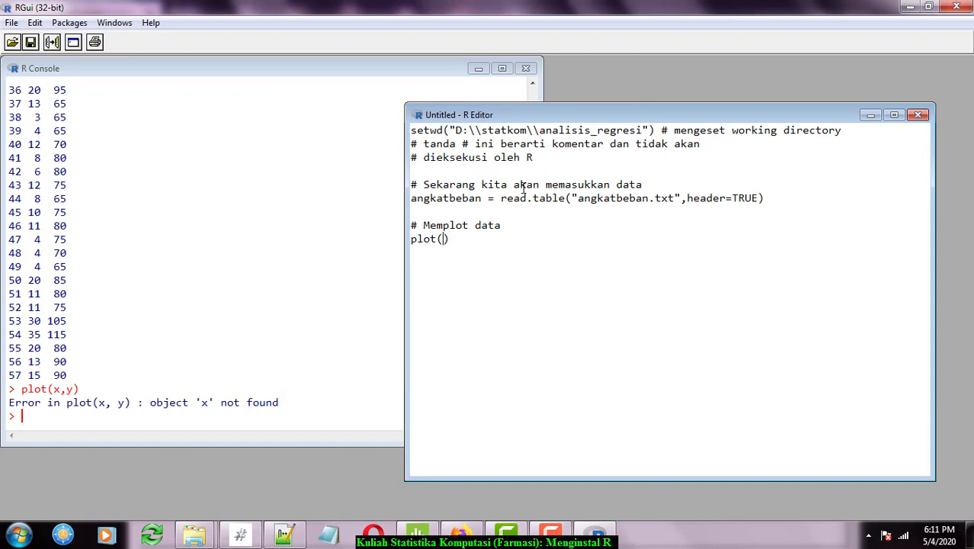
{"action": "type", "text": "angkatbeban"}
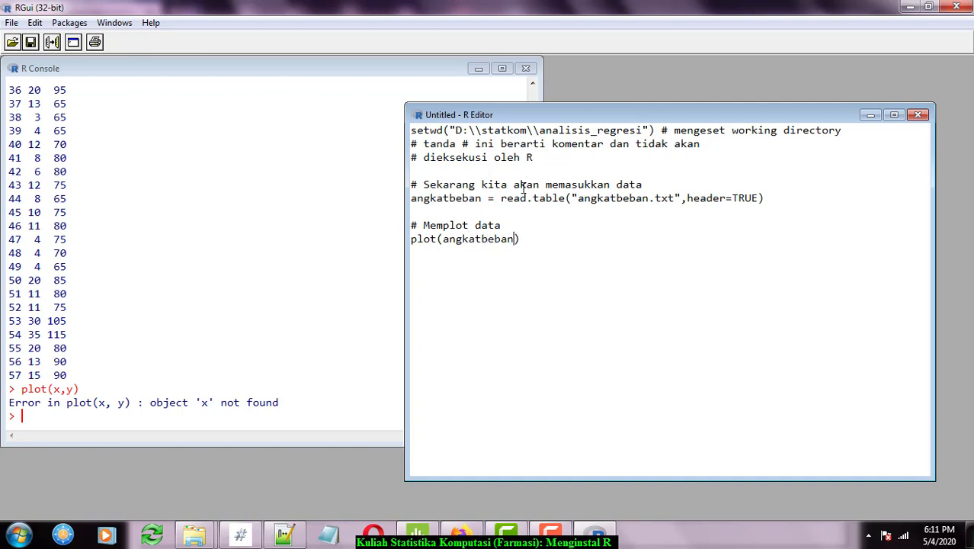
{"action": "type", "text": "$x,angkatbeban"}
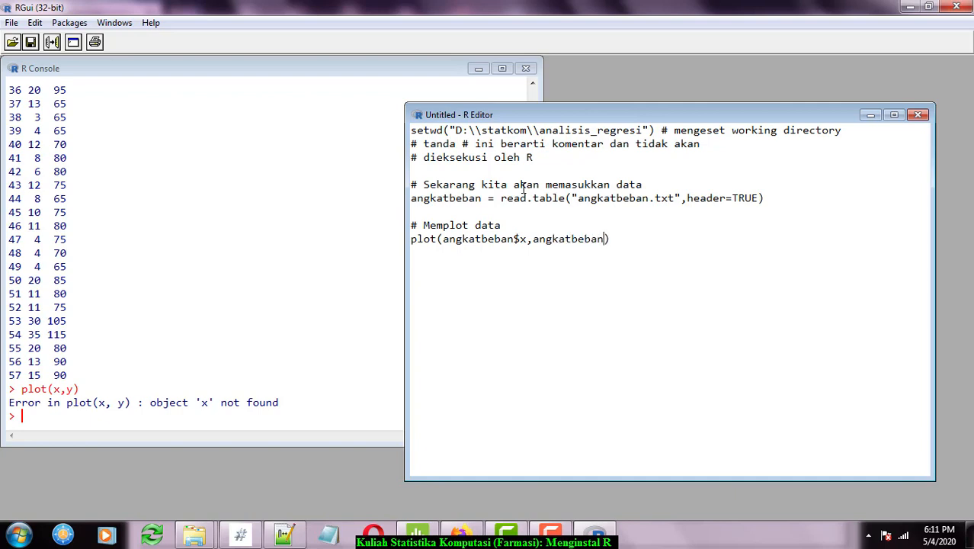
{"action": "type", "text": "$y"}
Step: Run the plot(angkatbeban$x,angkatbeban$y) line and view the scatter plot maximized before restoring its window size
{"action": "left_click_drag", "start_coordinate": [515, 240], "coordinate": [529, 239]}
{"action": "left_click_drag", "start_coordinate": [602, 242], "coordinate": [411, 241]}
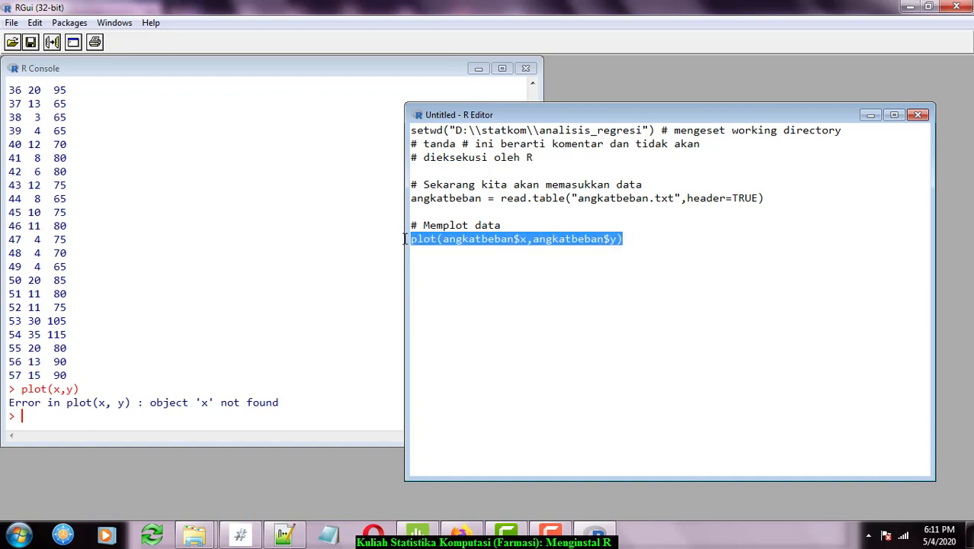
{"action": "right_click", "coordinate": [459, 239]}
{"action": "left_click", "coordinate": [521, 247]}
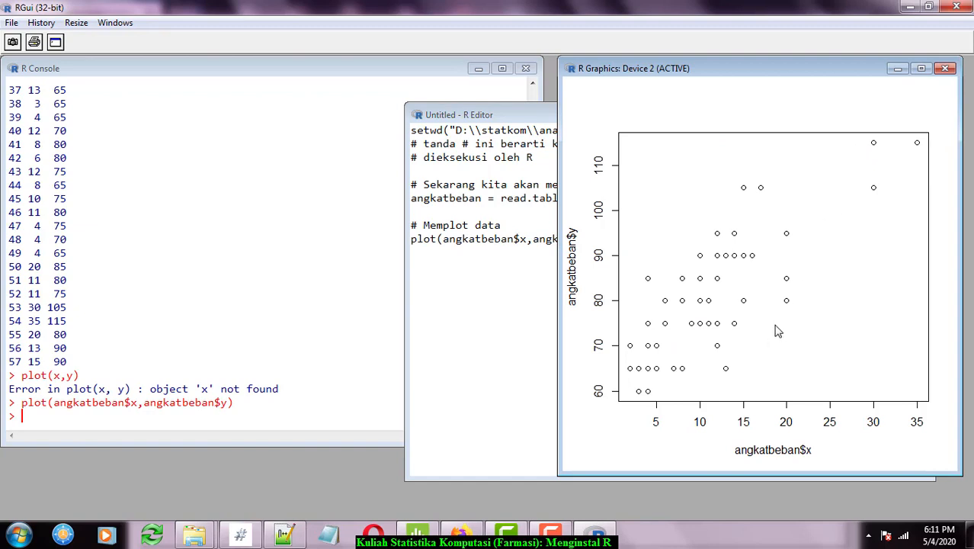
{"action": "left_click", "coordinate": [921, 70]}
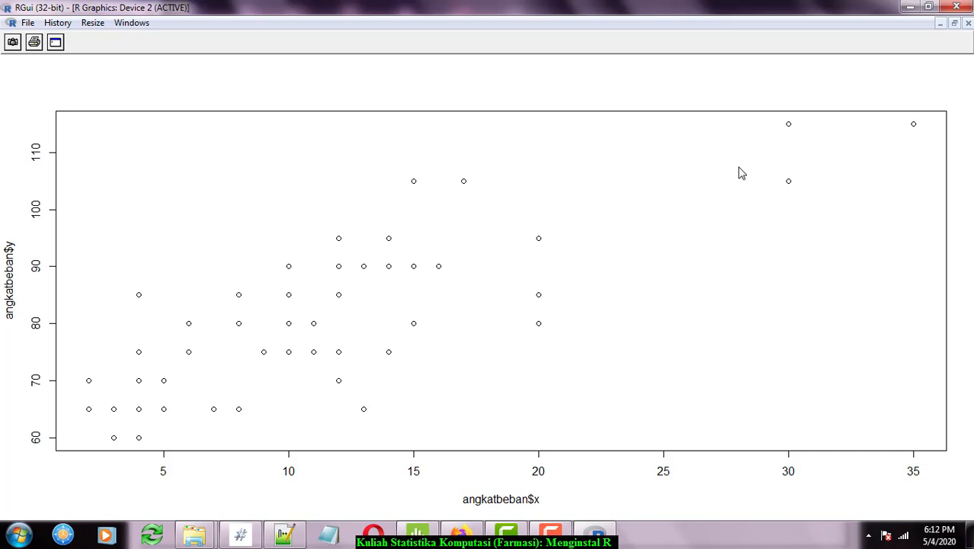
{"action": "left_click", "coordinate": [958, 26]}
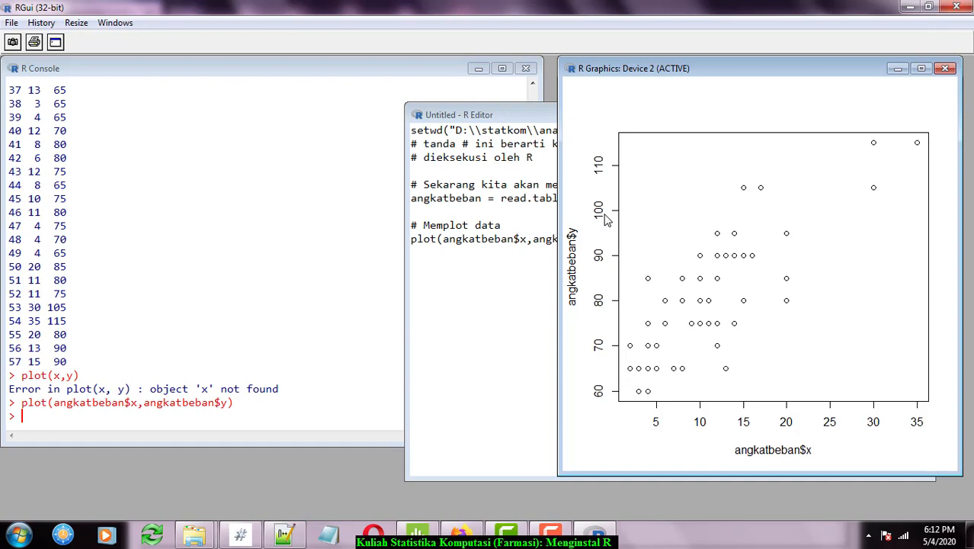
Step: Add the axis label arguments xlab="x" and ylab="y" to the plot call in the script
{"action": "left_click", "coordinate": [503, 295]}
{"action": "left_click", "coordinate": [616, 240]}
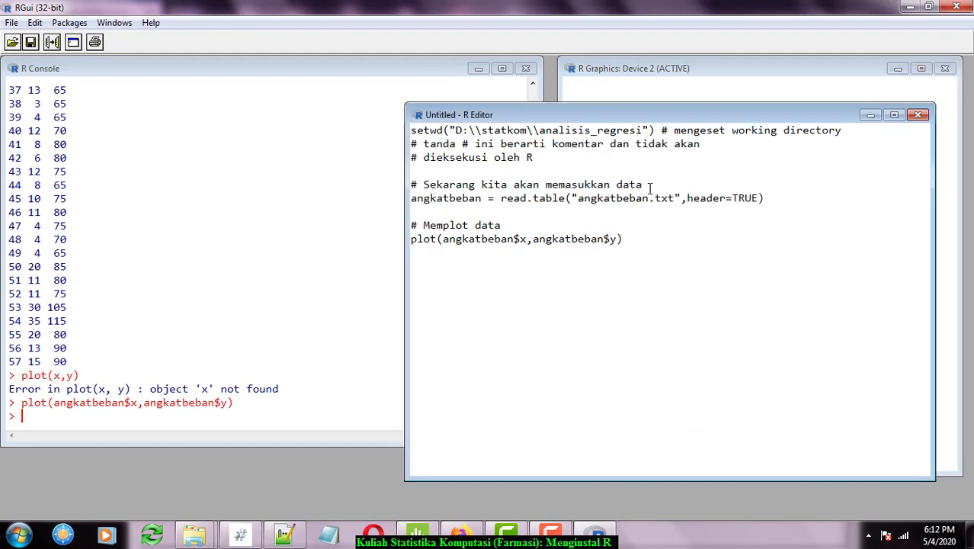
{"action": "type", "text": ","}
{"action": "type", "text": "xlab"}
{"action": "type", "text": "="}
{"action": "type", "text": "\"x\""}
{"action": "key", "text": "Left"}
{"action": "type", "text": "x"}
{"action": "key", "text": "Right"}
{"action": "type", "text": ",ylab"}
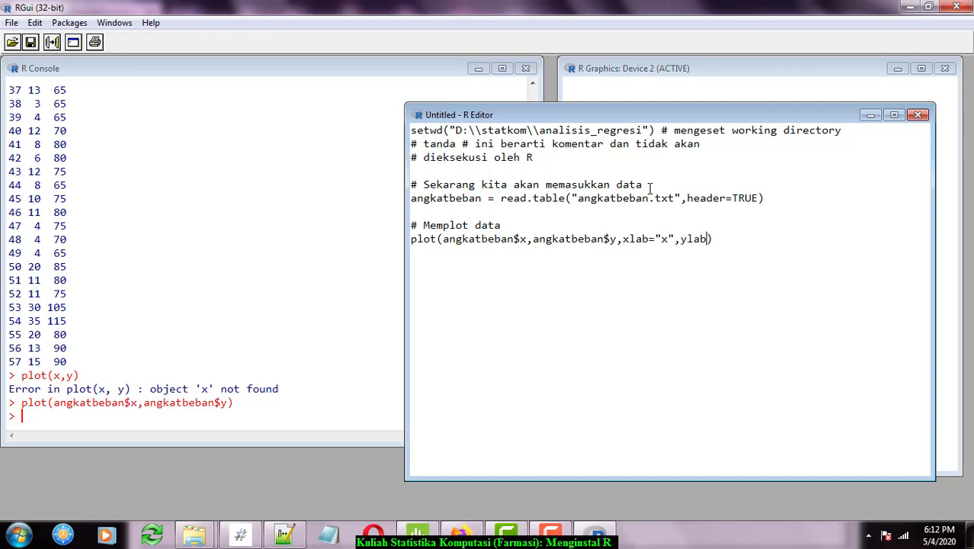
{"action": "type", "text": "=\"\""}
{"action": "key", "text": "Left"}
{"action": "type", "text": "y"}
Step: Run the plot line with the axis label arguments and bring the graphics window forward to view it
{"action": "left_click_drag", "start_coordinate": [761, 242], "coordinate": [395, 239]}
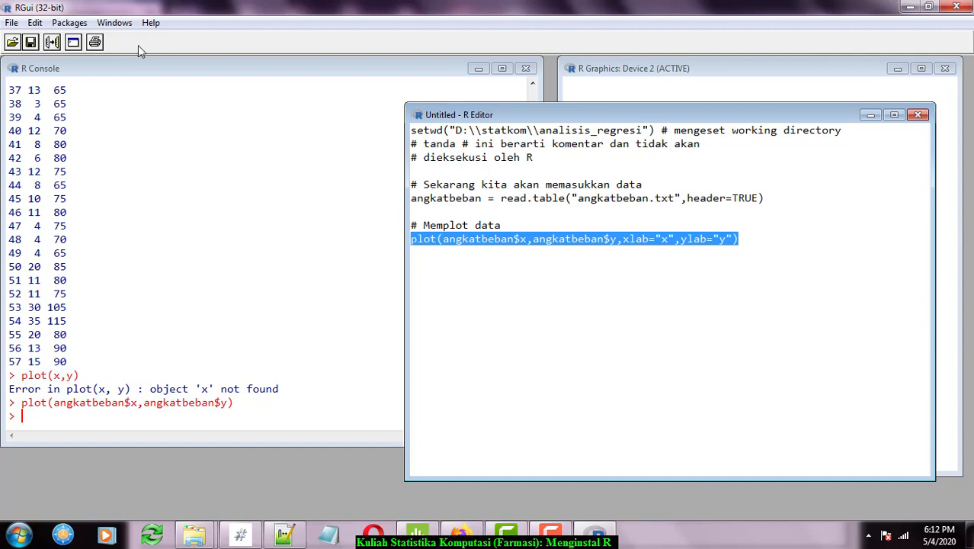
{"action": "left_click", "coordinate": [52, 43]}
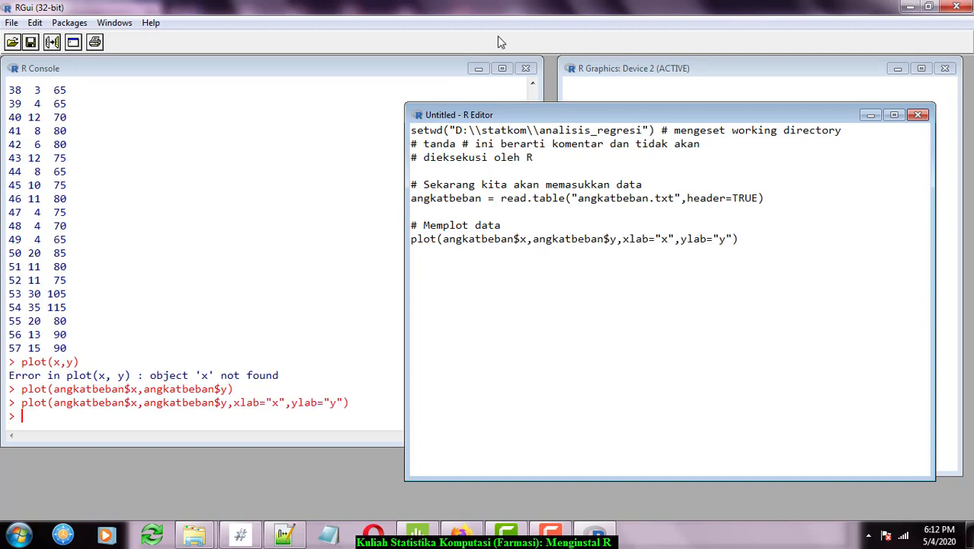
{"action": "left_click", "coordinate": [727, 62]}
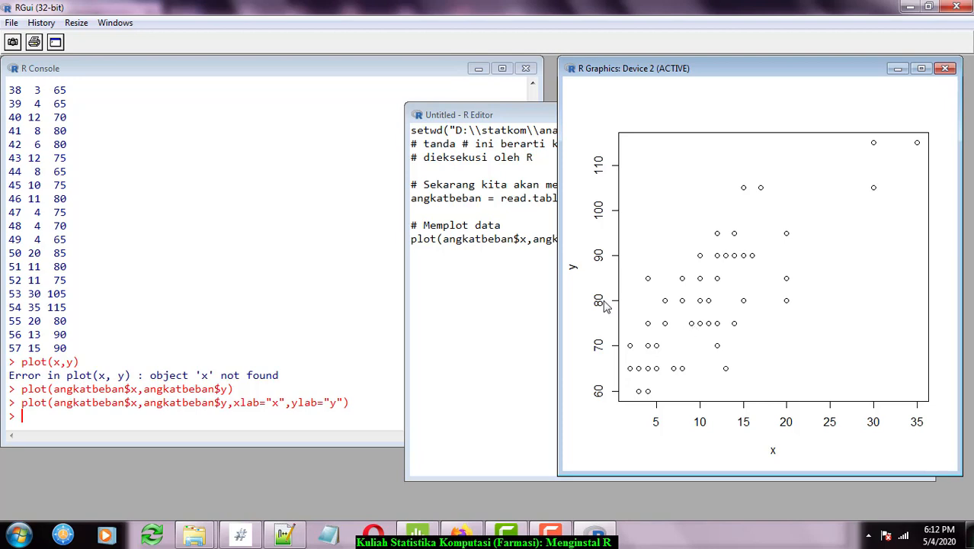
Step: After a blank line below the plot call, add the comment "# Menghitung korelasi x dan y"
{"action": "left_click", "coordinate": [522, 284]}
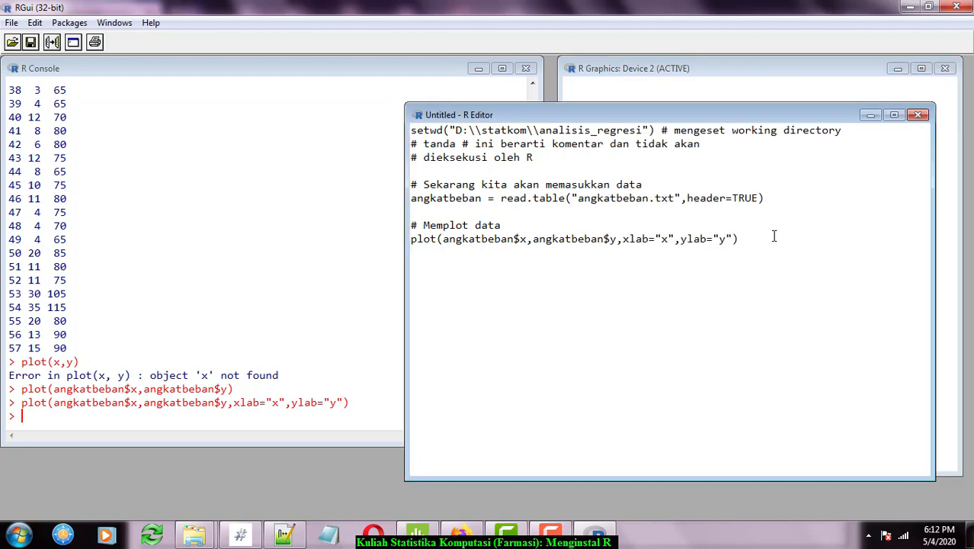
{"action": "key", "text": "Return"}
{"action": "type", "text": "# Menghitung k"}
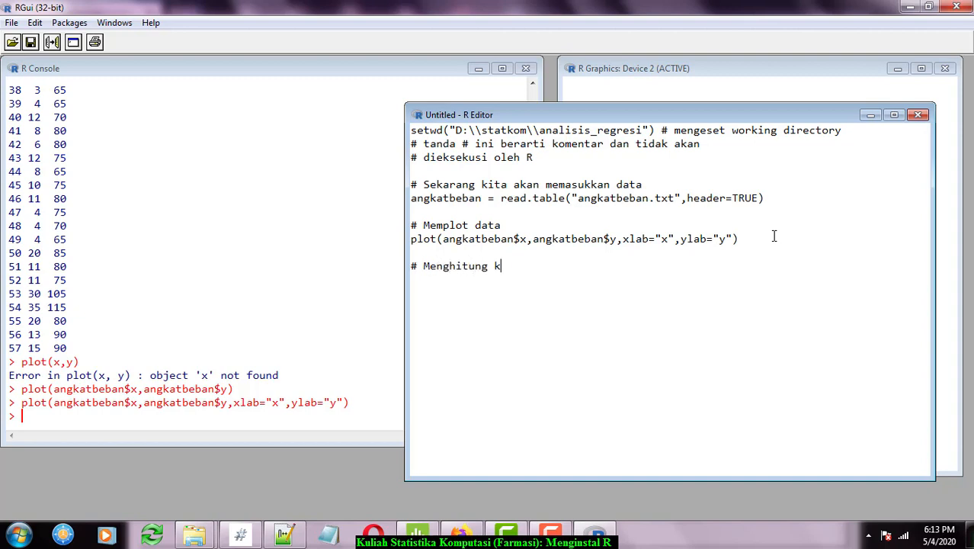
{"action": "type", "text": "orelasi x dan y"}
Step: Try to compute the correlation by writing cor(x,y) and running it together with its comment
{"action": "type", "text": "or"}
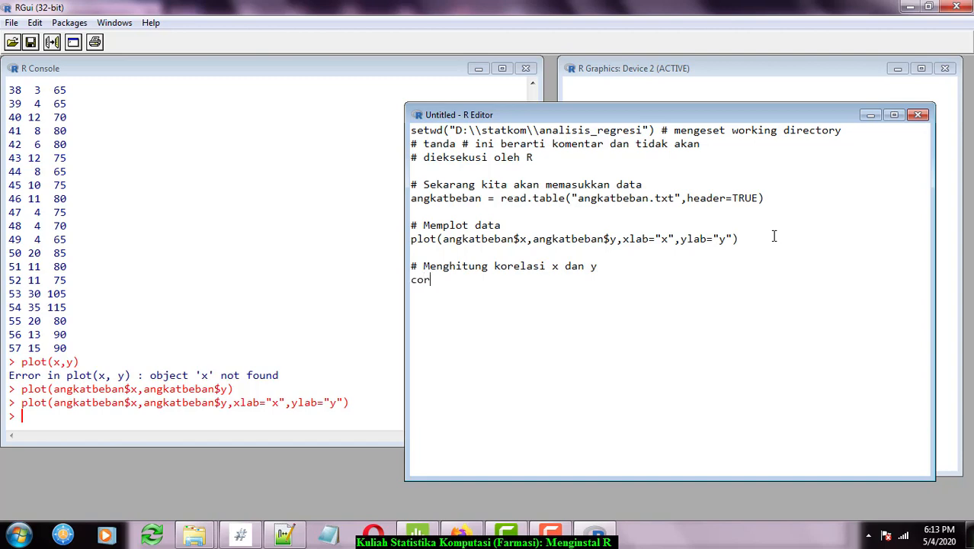
{"action": "type", "text": "(x,y"}
{"action": "left_click_drag", "start_coordinate": [464, 280], "coordinate": [400, 265]}
{"action": "right_click", "coordinate": [439, 269]}
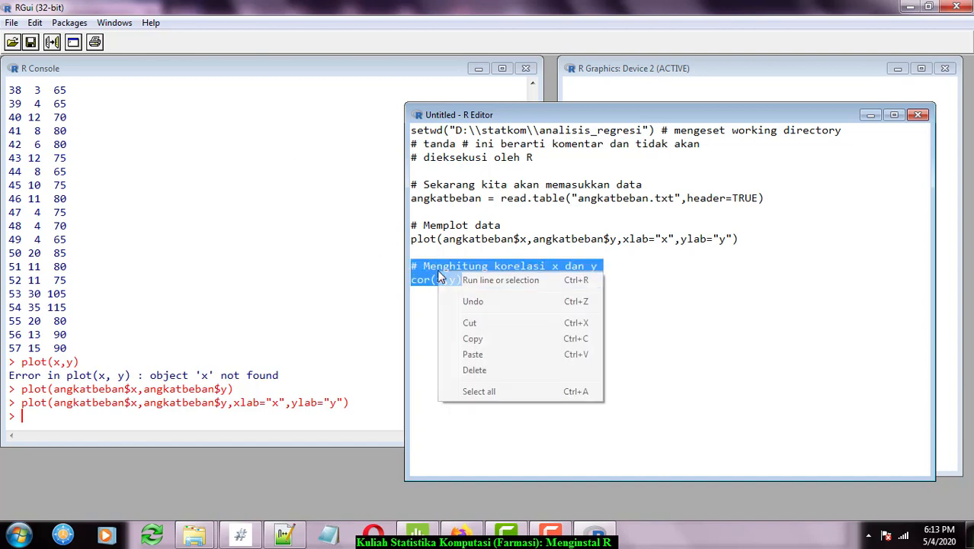
{"action": "left_click", "coordinate": [473, 281]}
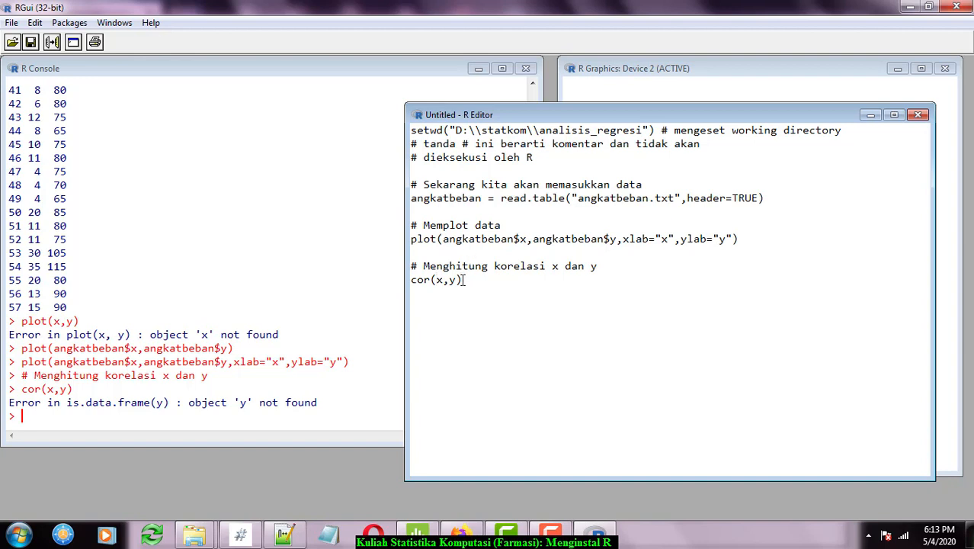
Step: Delete the cor(x,y) call from the script, keeping the correlation comment above it
{"action": "left_click_drag", "start_coordinate": [462, 280], "coordinate": [410, 280]}
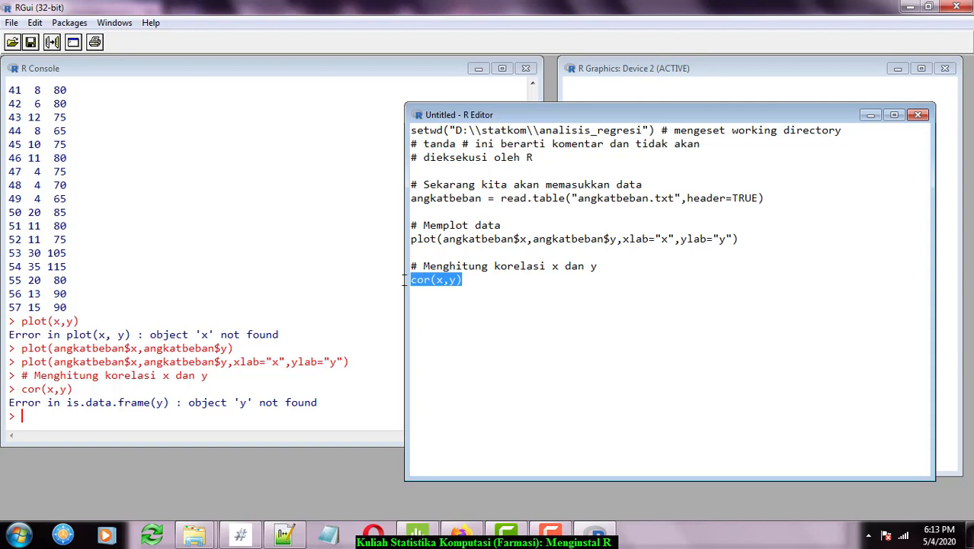
{"action": "left_click", "coordinate": [502, 283]}
{"action": "left_click_drag", "start_coordinate": [462, 280], "coordinate": [390, 283]}
{"action": "key", "text": "BackSpace"}
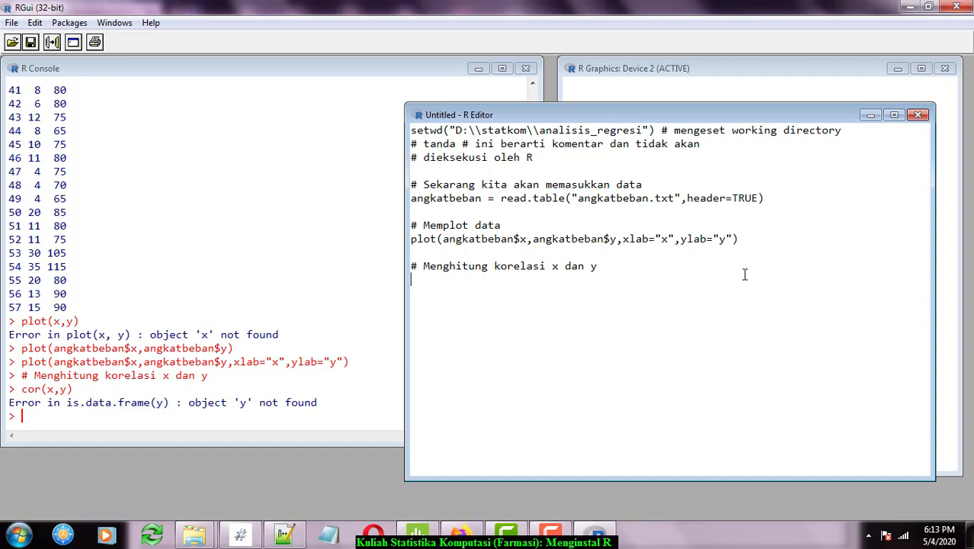
Step: Add the comment line "# Kita akan mempermudah akses data dengan" below the correlation comment
{"action": "type", "text": "# Kita akan men"}
{"action": "key", "text": "BackSpace"}
{"action": "key", "text": "BackSpace"}
{"action": "key", "text": "BackSpace"}
{"action": "type", "text": "menggunakan"}
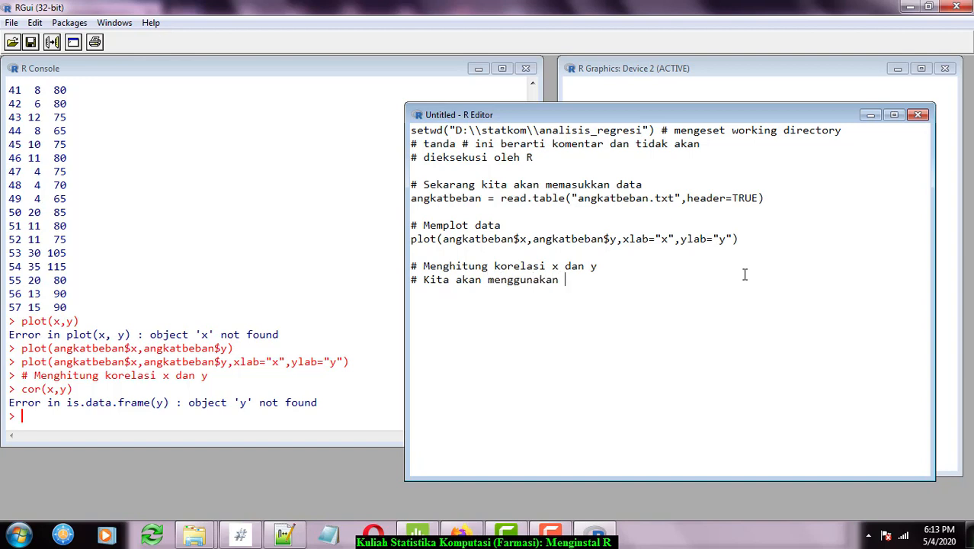
{"action": "type", "text": " data"}
{"action": "key", "text": "BackSpace"}
{"action": "key", "text": "BackSpace"}
{"action": "key", "text": "BackSpace"}
{"action": "key", "text": "BackSpace"}
{"action": "key", "text": "BackSpace"}
{"action": "key", "text": "BackSpace"}
{"action": "key", "text": "BackSpace"}
{"action": "key", "text": "BackSpace"}
{"action": "key", "text": "BackSpace"}
{"action": "key", "text": "BackSpace"}
{"action": "key", "text": "BackSpace"}
{"action": "key", "text": "BackSpace"}
{"action": "key", "text": "BackSpace"}
{"action": "key", "text": "BackSpace"}
{"action": "type", "text": "mper"}
{"action": "type", "text": "u"}
{"action": "key", "text": "BackSpace"}
{"action": "key", "text": "BackSpace"}
{"action": "type", "text": "rmudah ake"}
{"action": "key", "text": "BackSpace"}
{"action": "type", "text": "ses"}
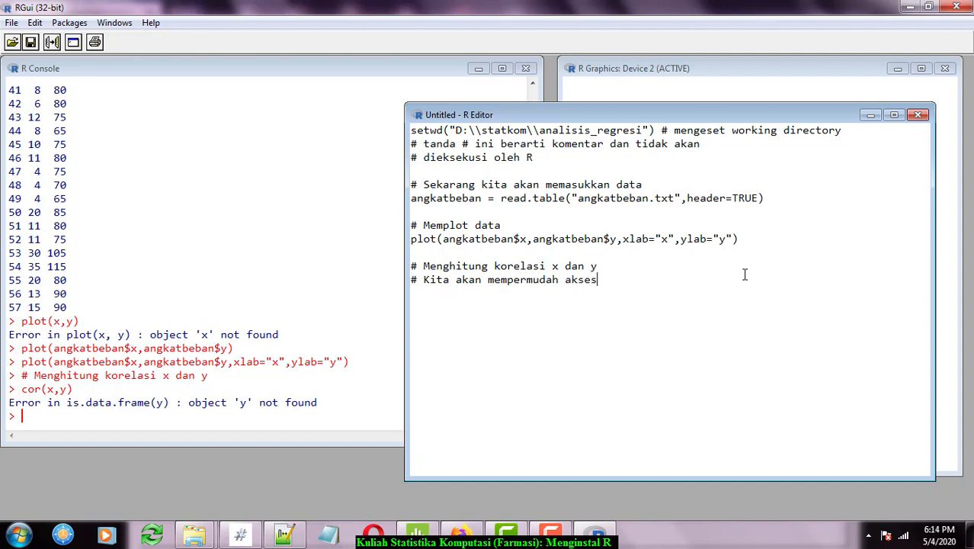
{"action": "type", "text": " data dengan"}
Step: Continue the comment on a new line with "# perintah attach"
{"action": "key", "text": "Return"}
{"action": "type", "text": "pe"}
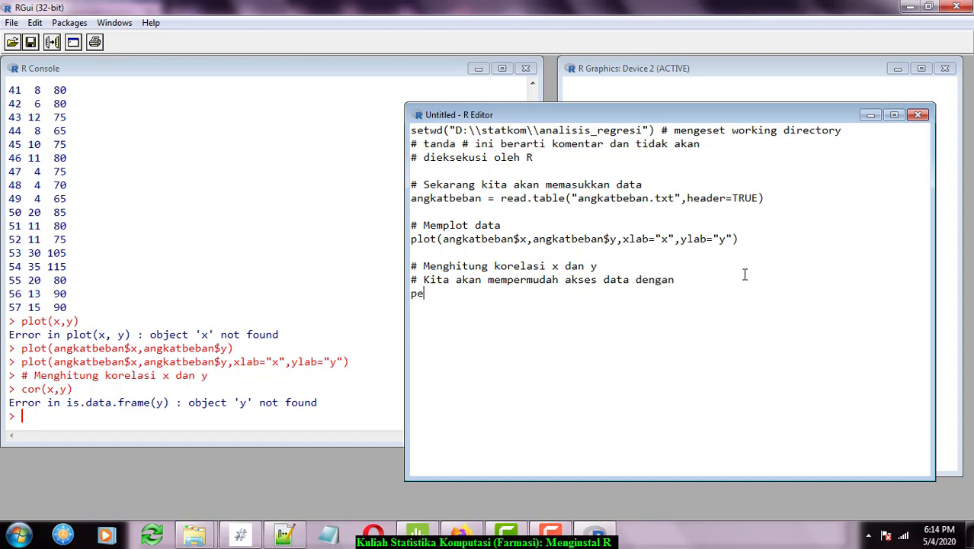
{"action": "key", "text": "BackSpace"}
{"action": "key", "text": "BackSpace"}
{"action": "type", "text": "# pri"}
{"action": "key", "text": "BackSpace"}
{"action": "key", "text": "BackSpace"}
{"action": "type", "text": "erintah attach"}
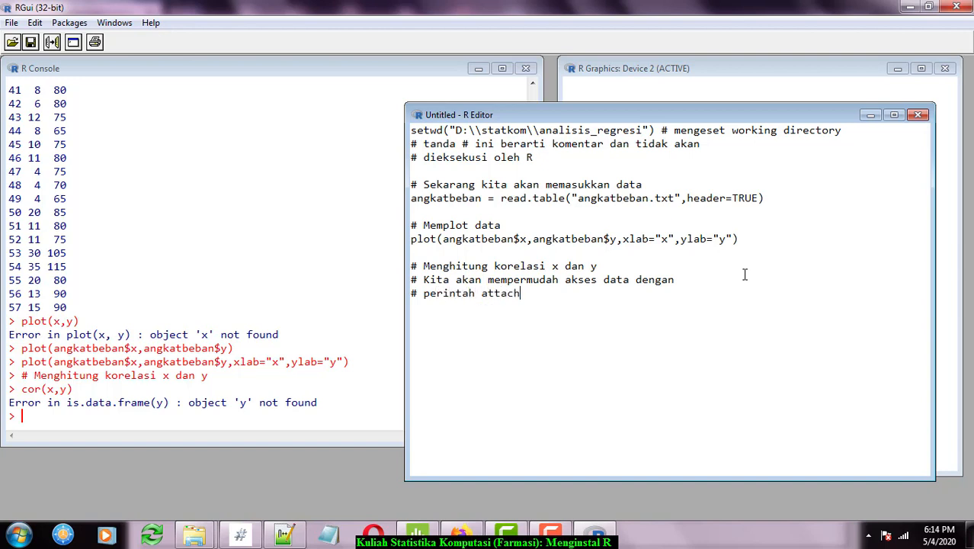
Step: Write attach(angkatbeban) below the attach comment, separated by a blank line, and run it
{"action": "key", "text": "Return"}
{"action": "key", "text": "Return"}
{"action": "type", "text": "attach(angkat"}
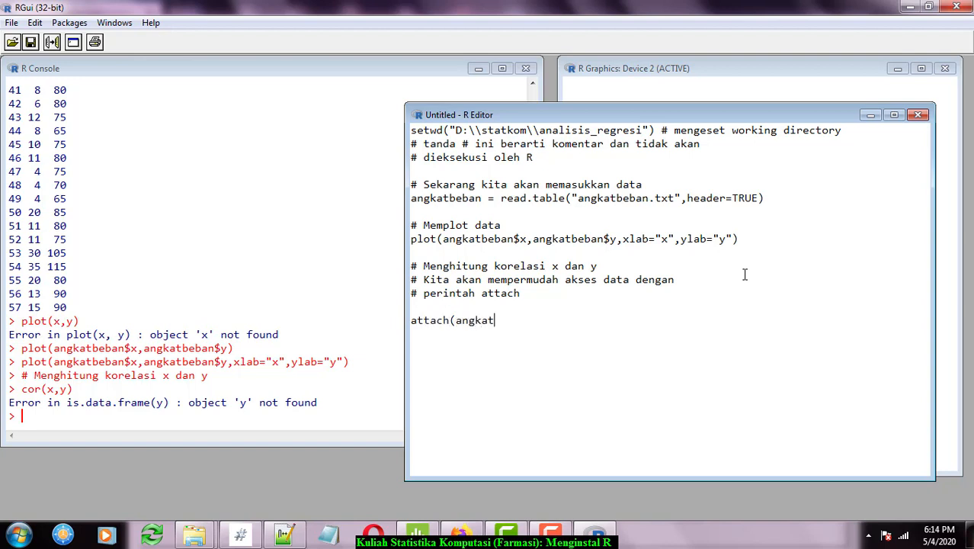
{"action": "type", "text": "beban)"}
{"action": "left_click_drag", "start_coordinate": [545, 322], "coordinate": [387, 319]}
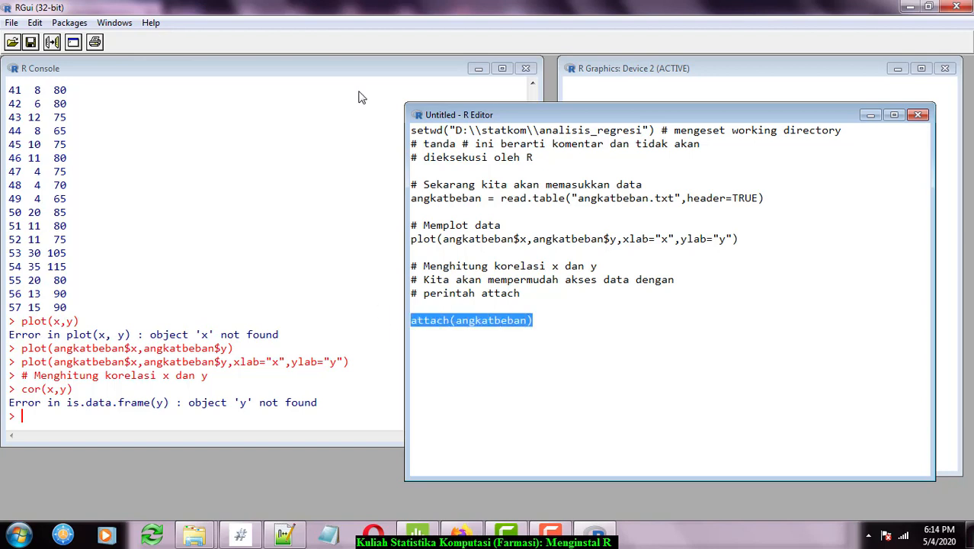
{"action": "left_click", "coordinate": [52, 43]}
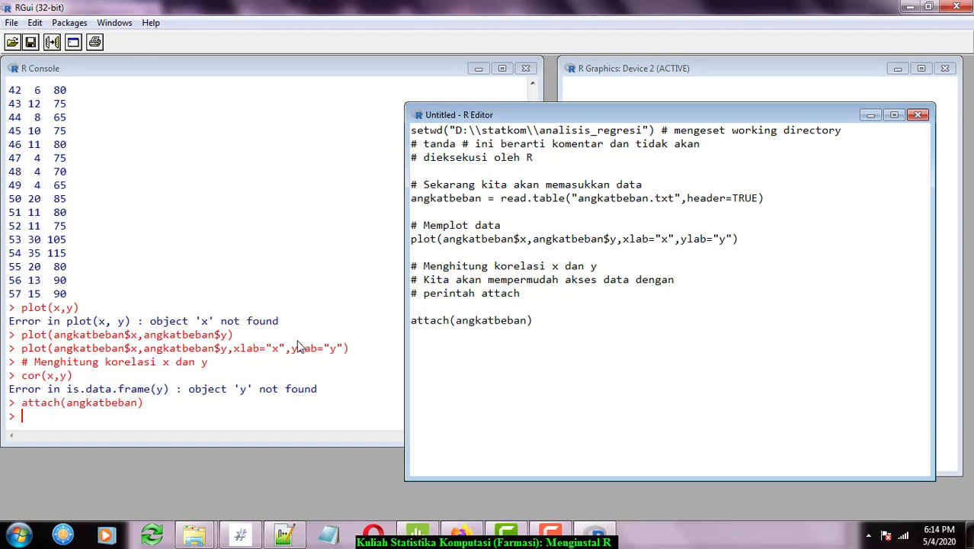
Step: Add ls() directly below the attach call and run it to list the workspace objects
{"action": "left_click", "coordinate": [497, 372]}
{"action": "left_click", "coordinate": [552, 320]}
{"action": "key", "text": "Return"}
{"action": "type", "text": "ls()"}
{"action": "left_click_drag", "start_coordinate": [436, 334], "coordinate": [396, 333]}
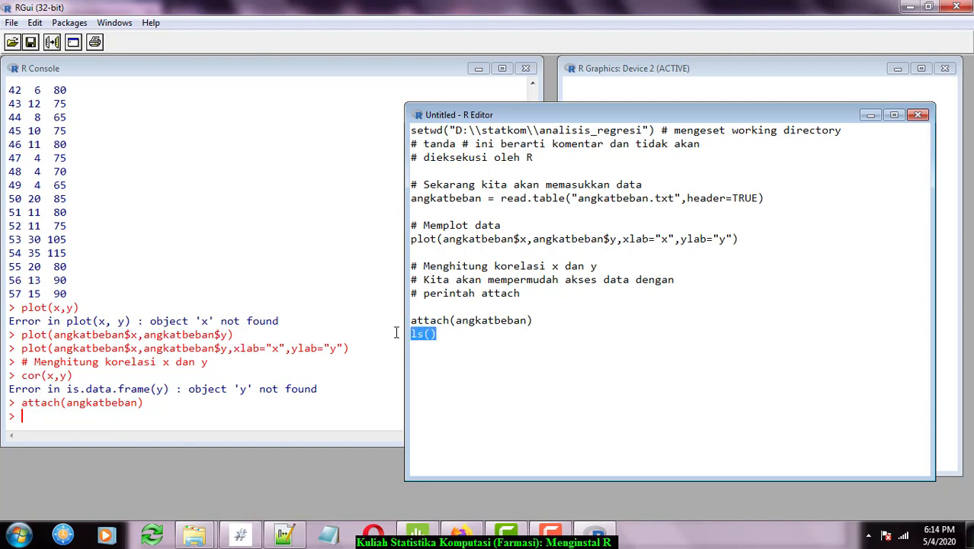
{"action": "left_click", "coordinate": [52, 42]}
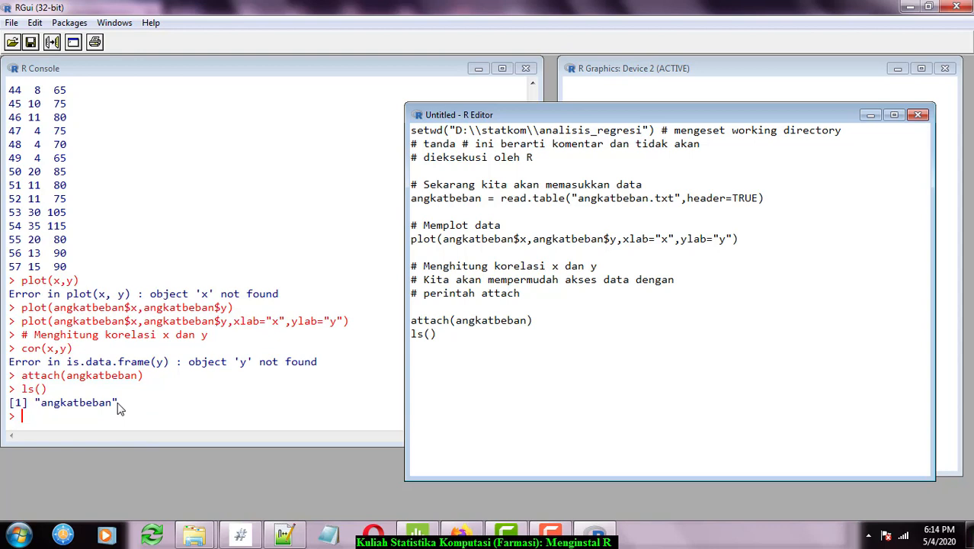
Step: Add cor(x,y) after a blank line below ls() and run it to compute the correlation
{"action": "left_click", "coordinate": [455, 369]}
{"action": "key", "text": "Return"}
{"action": "key", "text": "Return"}
{"action": "type", "text": "cor(x,y)"}
{"action": "left_click_drag", "start_coordinate": [480, 361], "coordinate": [404, 367]}
{"action": "right_click", "coordinate": [436, 365]}
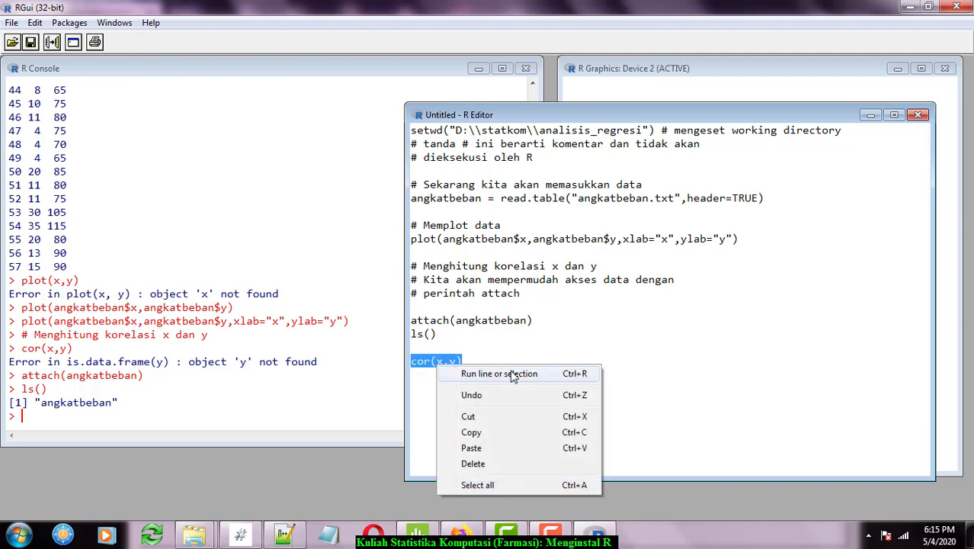
{"action": "left_click", "coordinate": [507, 372]}
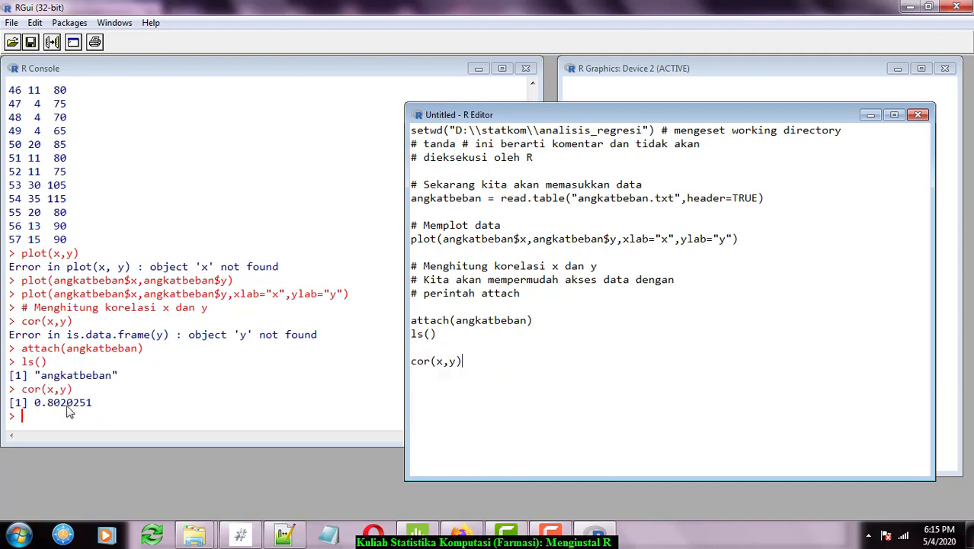
Step: Insert the comment "# Menghitung korelasi x dan y" directly above the cor(x,y) line
{"action": "left_click", "coordinate": [425, 348]}
{"action": "key", "text": "Return"}
{"action": "type", "text": "# Menghitung korel"}
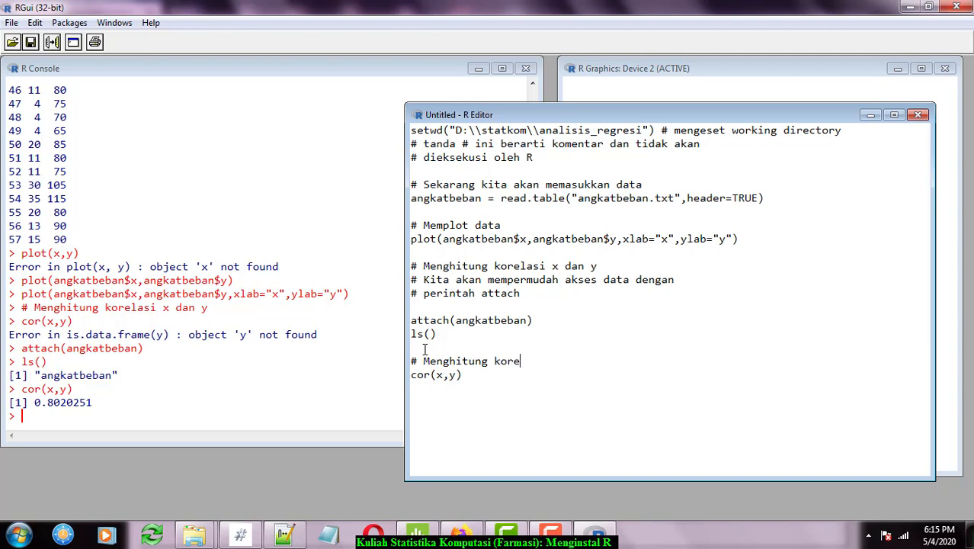
{"action": "key", "text": "BackSpace"}
{"action": "type", "text": "lasi x dan y"}
Step: Add the comment "# Sekarang kita akan melakukan regresi linear sederhana" after a blank line below cor(x,y)
{"action": "type", "text": "# Sek"}
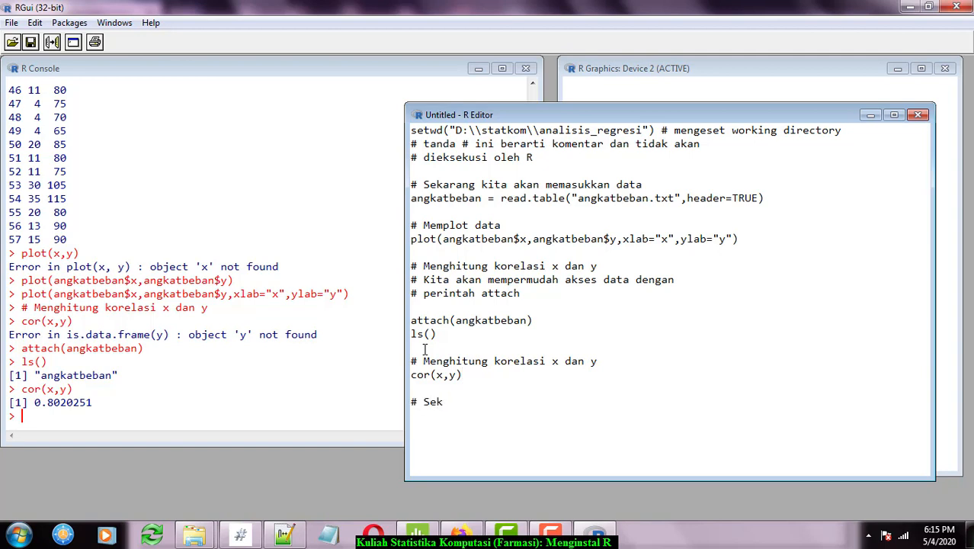
{"action": "type", "text": "arang kita akan "}
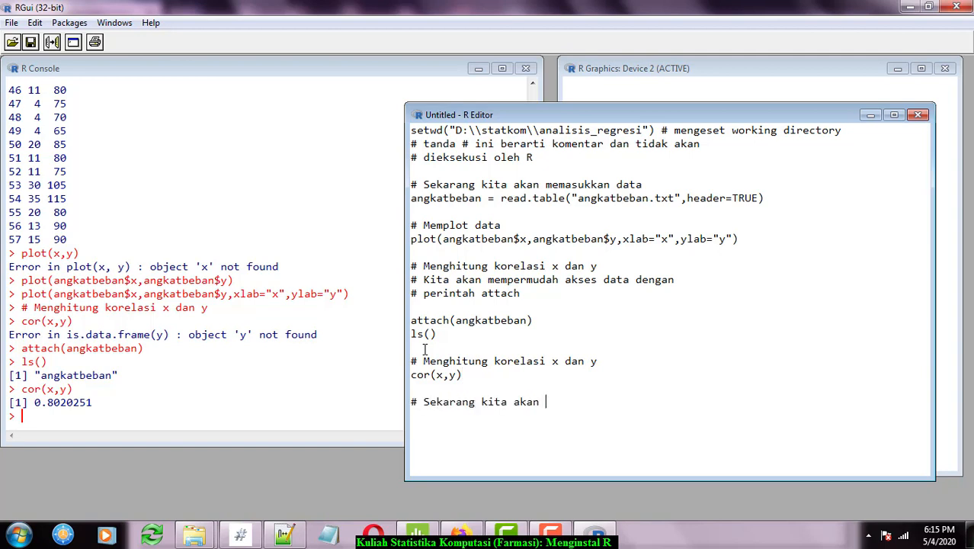
{"action": "type", "text": "melakukan regresi linear "}
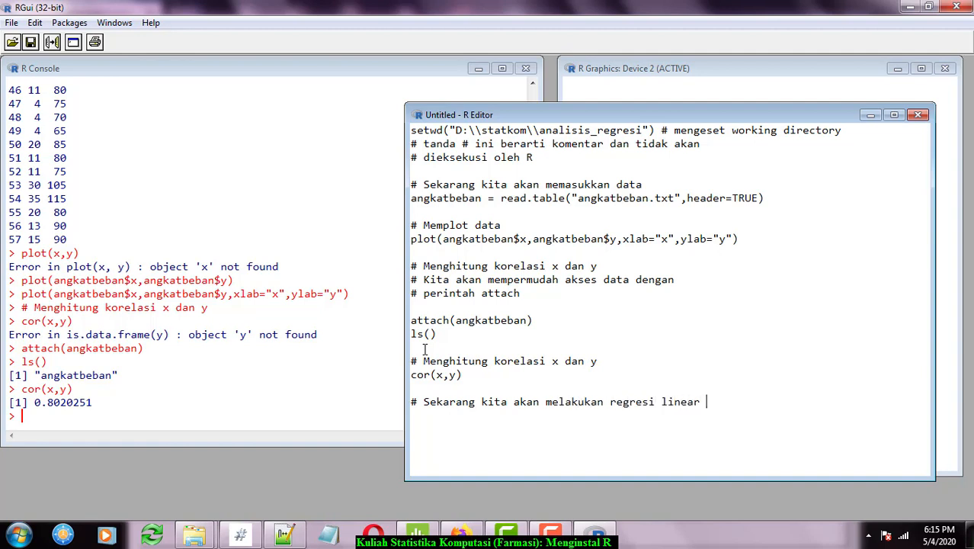
{"action": "type", "text": "s"}
{"action": "type", "text": "ederhana"}
Step: Fit the linear model by writing reg.angkatbeban = lm(y~x) below the regression comment and running that line
{"action": "key", "text": "Return"}
{"action": "type", "text": "reg"}
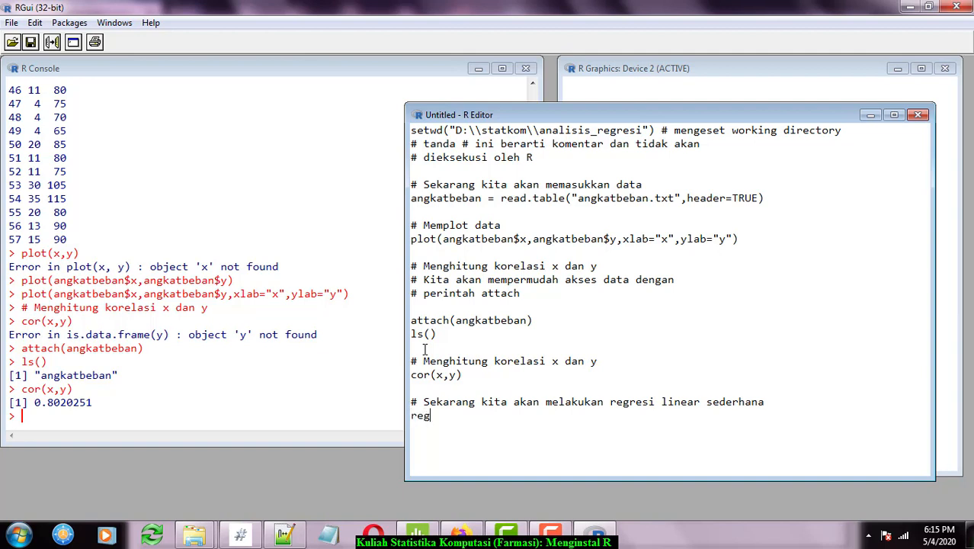
{"action": "type", "text": ".angkatbeban"}
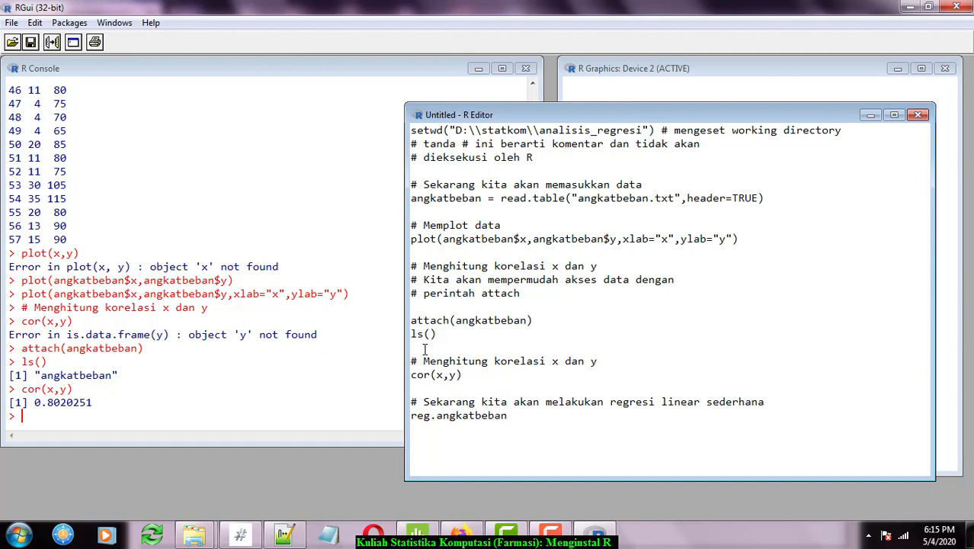
{"action": "type", "text": " = lm()"}
{"action": "key", "text": "Left"}
{"action": "type", "text": "y~x"}
{"action": "left_click_drag", "start_coordinate": [586, 415], "coordinate": [360, 412]}
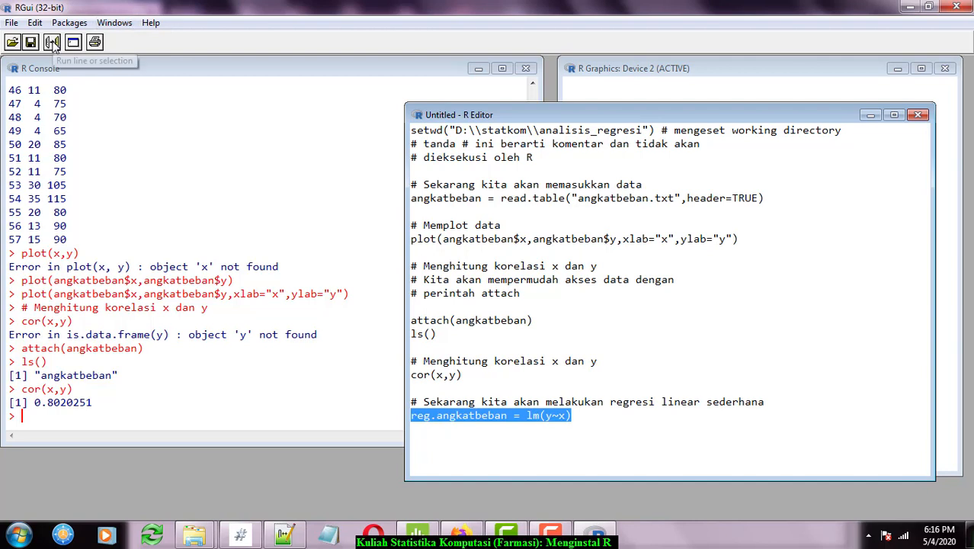
{"action": "left_click", "coordinate": [52, 42]}
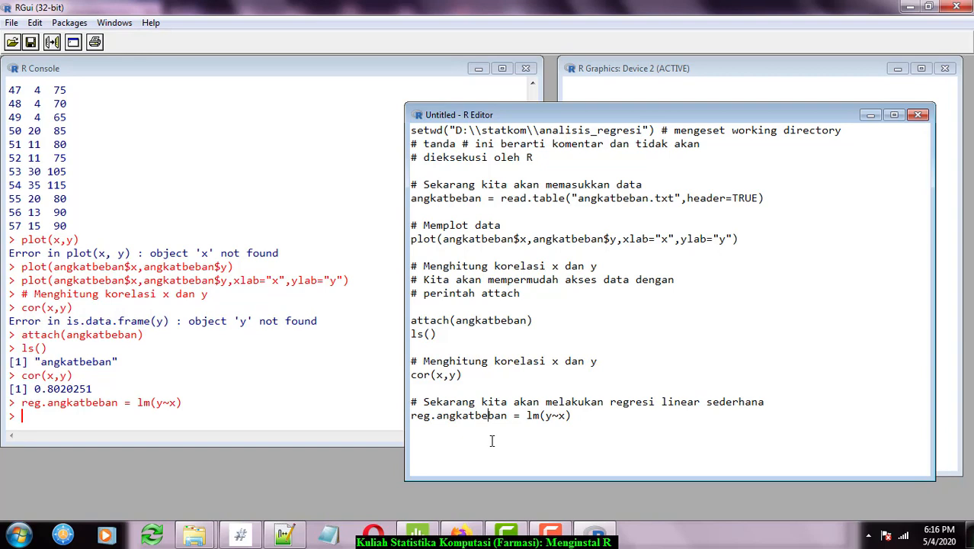
Step: Write and run summary(reg.angkatbeban) below the model line, and highlight the adjusted R-squared value in the console output
{"action": "left_click", "coordinate": [603, 422]}
{"action": "type", "text": "summary(reg.angkatbeban"}
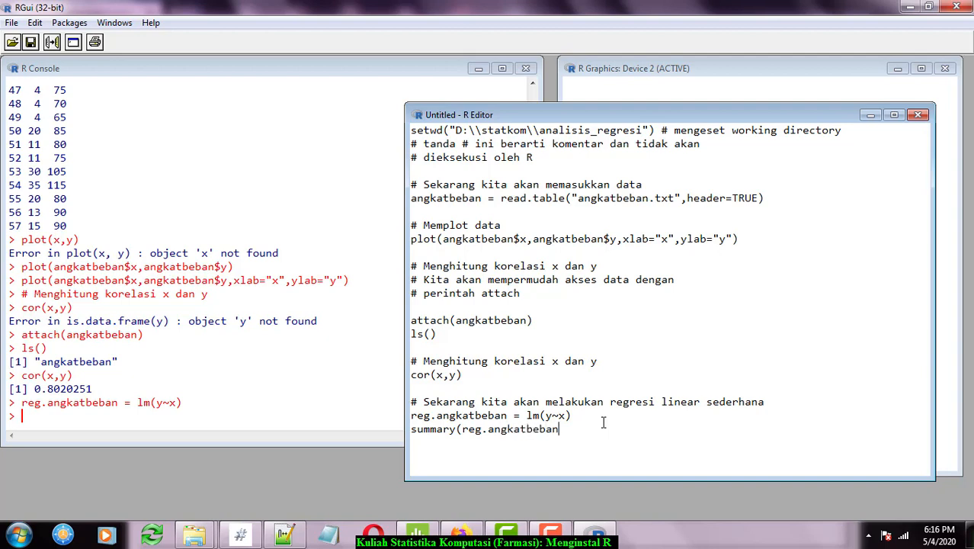
{"action": "type", "text": ")"}
{"action": "left_click_drag", "start_coordinate": [587, 429], "coordinate": [397, 429]}
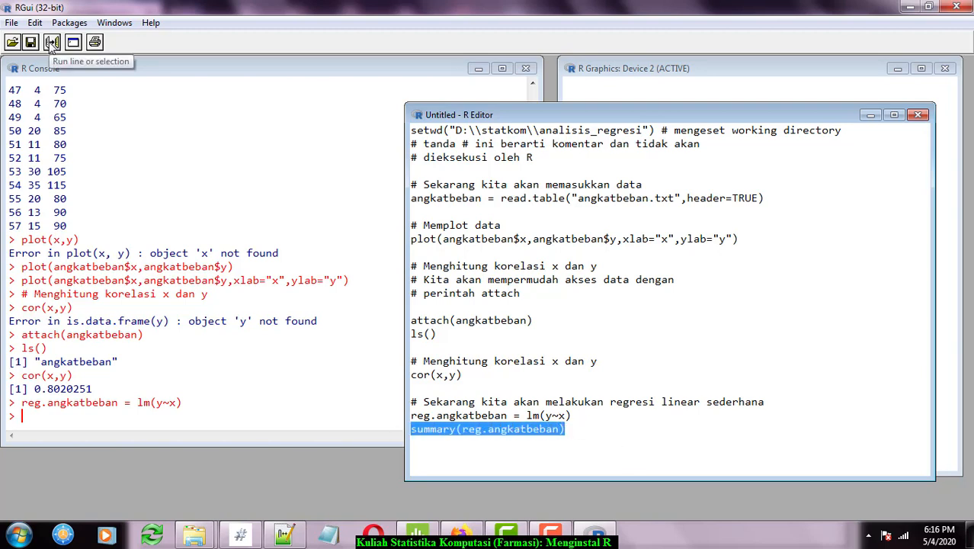
{"action": "left_click", "coordinate": [52, 42]}
{"action": "left_click", "coordinate": [177, 320]}
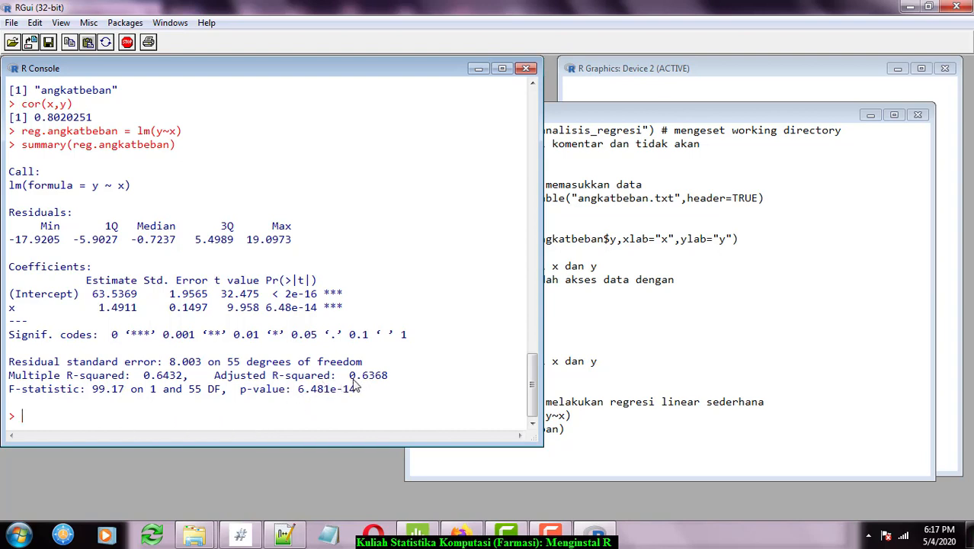
{"action": "left_click_drag", "start_coordinate": [349, 376], "coordinate": [386, 383]}
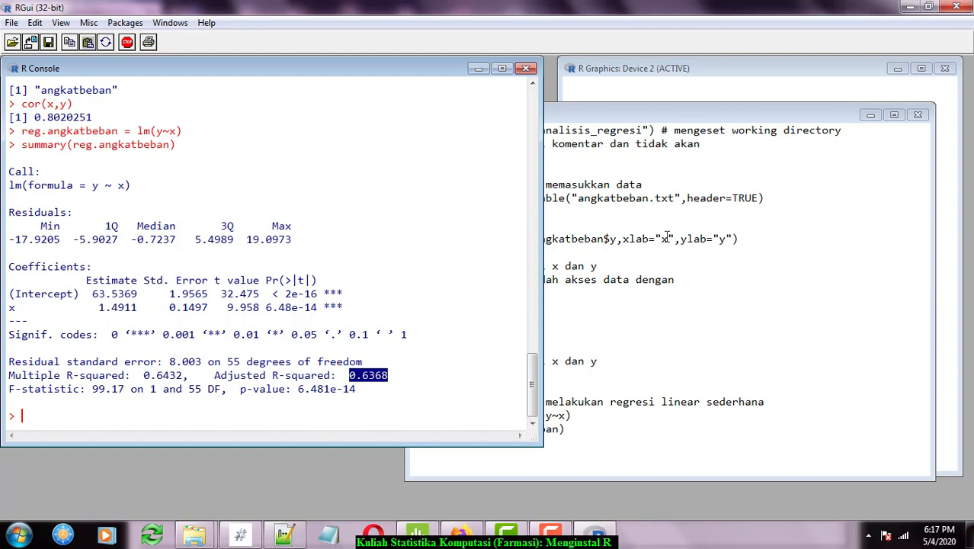
Step: Bring the scatter plot forward and move the script editor so the plot is less covered
{"action": "left_click", "coordinate": [732, 145]}
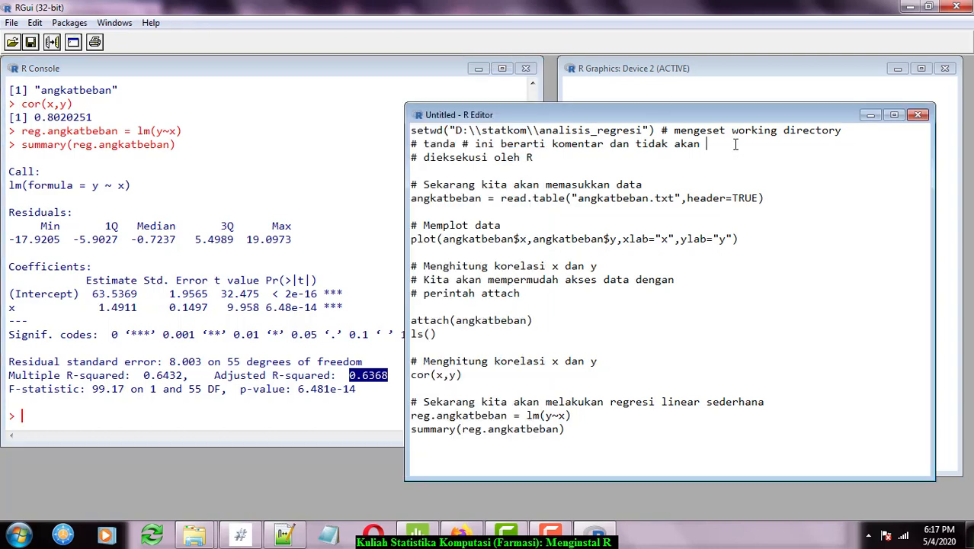
{"action": "left_click", "coordinate": [709, 80]}
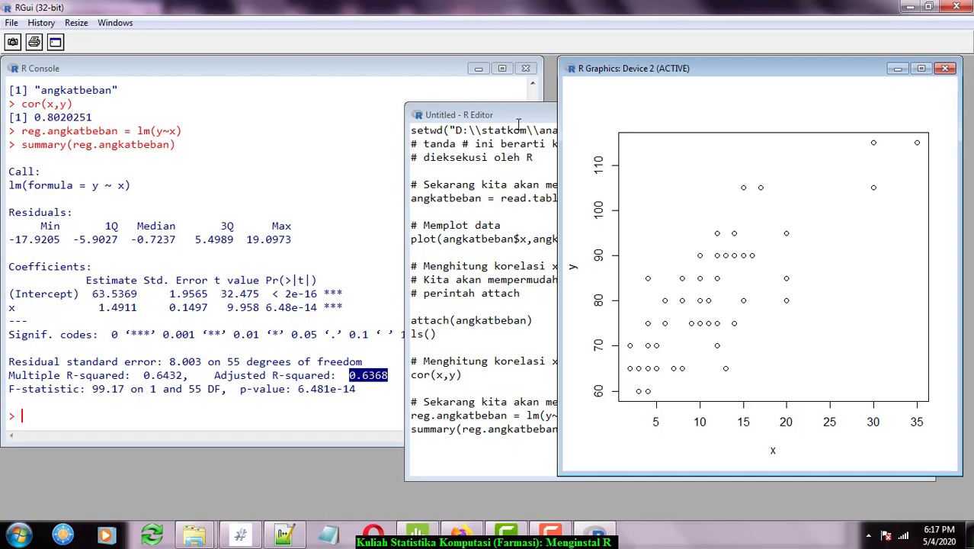
{"action": "left_click_drag", "start_coordinate": [525, 120], "coordinate": [305, 89]}
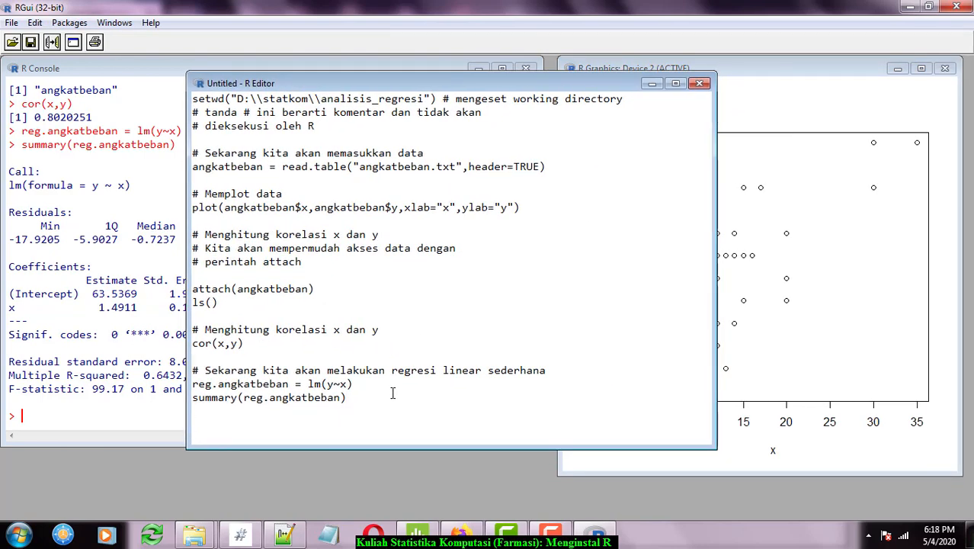
Step: Add the comment "# Sekarang kita plot regresi" after a blank line below the summary call
{"action": "type", "text": "# Sekarang kita plot "}
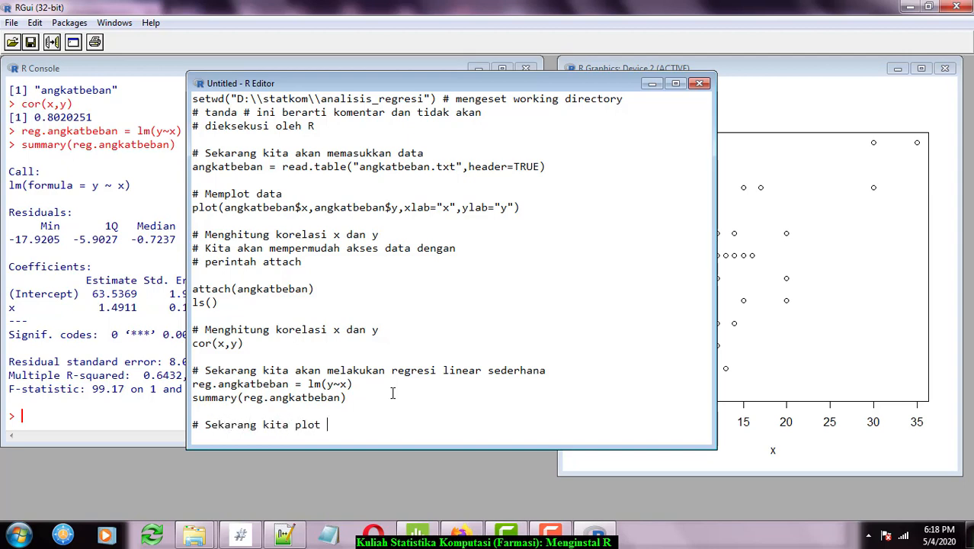
{"action": "type", "text": "regresi"}
{"action": "key", "text": "Return"}
{"action": "type", "text": "abline"}
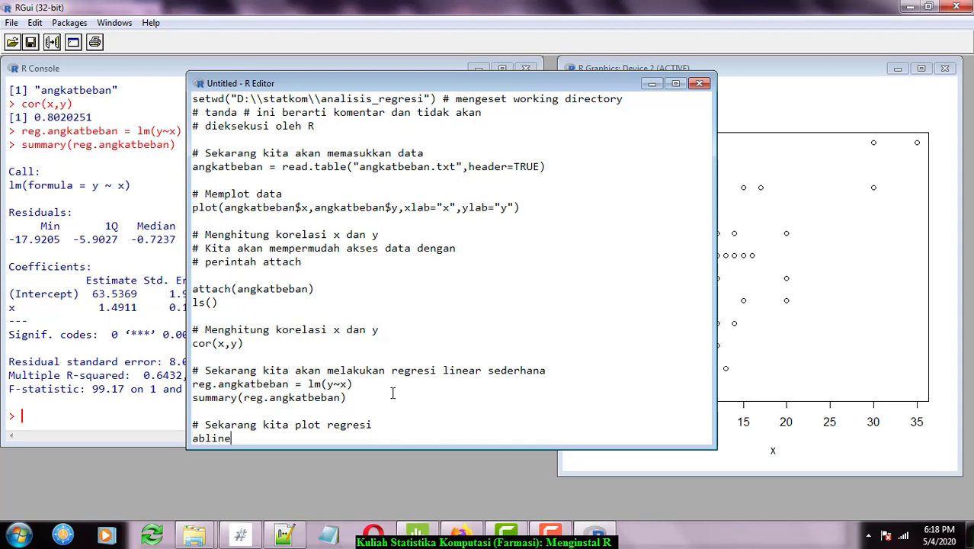
{"action": "type", "text": "(lm"}
{"action": "key", "text": "BackSpace"}
{"action": "key", "text": "BackSpace"}
{"action": "key", "text": "BackSpace"}
{"action": "key", "text": "BackSpace"}
{"action": "key", "text": "BackSpace"}
{"action": "key", "text": "BackSpace"}
{"action": "key", "text": "BackSpace"}
{"action": "key", "text": "BackSpace"}
{"action": "key", "text": "BackSpace"}
{"action": "type", "text": "lm"}
{"action": "key", "text": "BackSpace"}
{"action": "key", "text": "BackSpace"}
Step: Write and run objects(reg.angkatbeban) below the plot comment, and move the editor aside to uncover the console output
{"action": "type", "text": "objects()"}
{"action": "key", "text": "Left"}
{"action": "type", "text": "rweg"}
{"action": "key", "text": "BackSpace"}
{"action": "key", "text": "BackSpace"}
{"action": "key", "text": "BackSpace"}
{"action": "type", "text": "eg.angkat"}
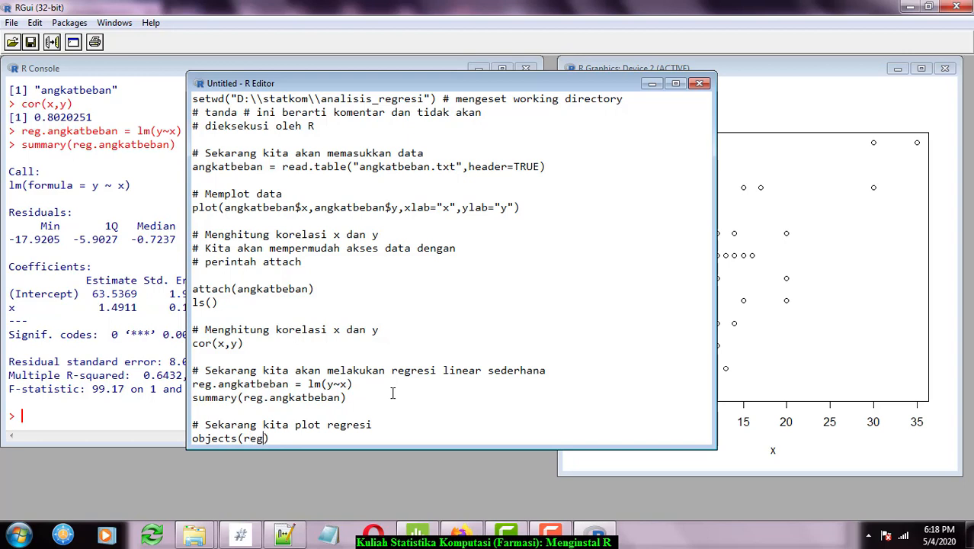
{"action": "type", "text": "beban"}
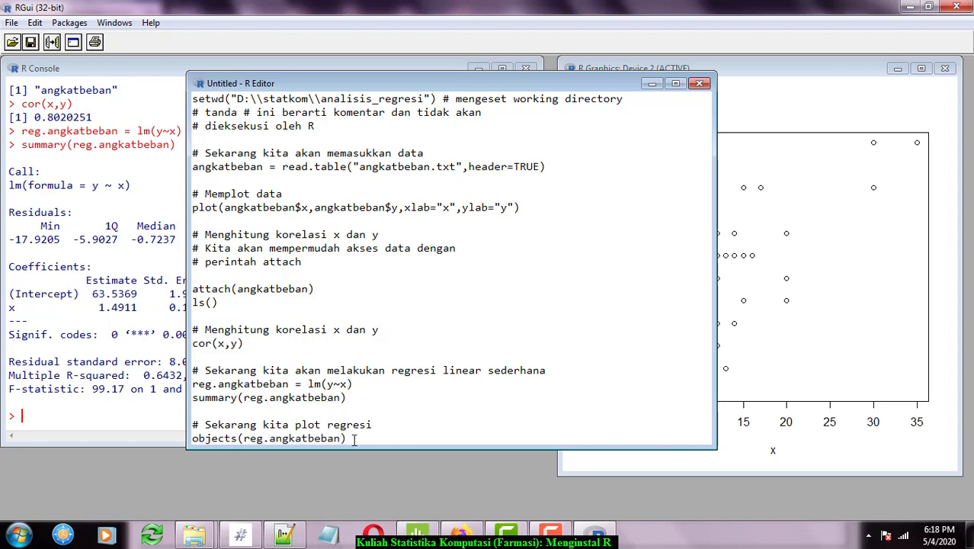
{"action": "left_click_drag", "start_coordinate": [350, 439], "coordinate": [181, 435]}
{"action": "right_click", "coordinate": [210, 439]}
{"action": "left_click", "coordinate": [275, 311]}
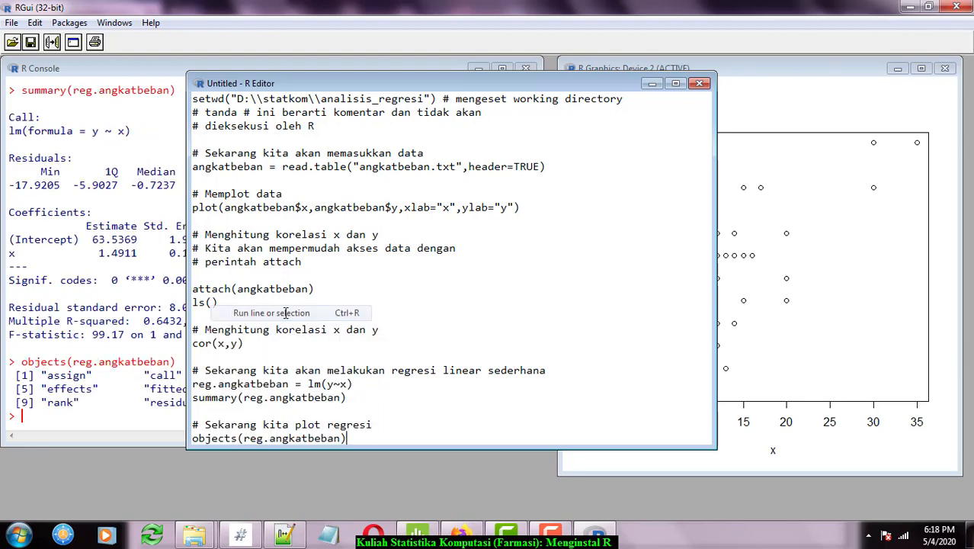
{"action": "left_click_drag", "start_coordinate": [328, 84], "coordinate": [526, 82]}
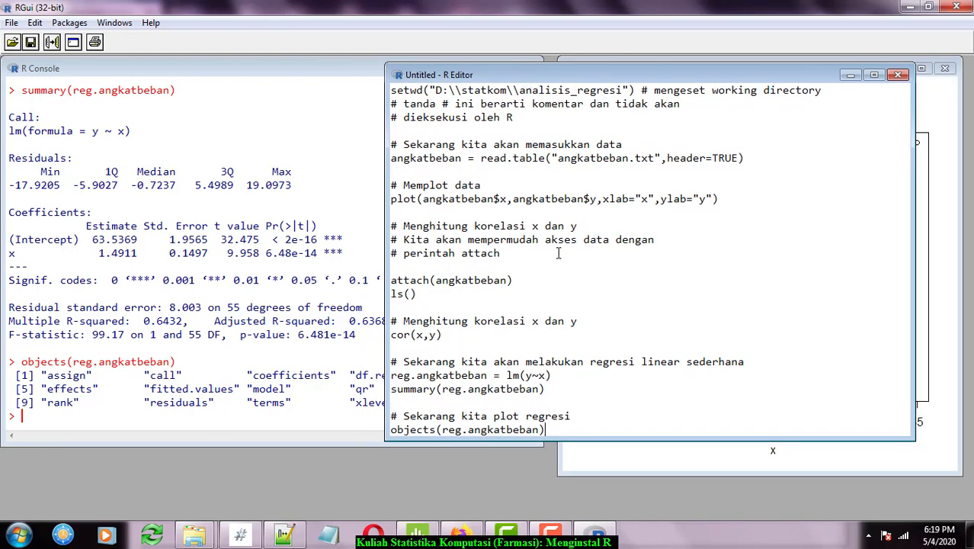
Step: Add the line abline(cofficients(reg.angkatbeban)) below the objects call
{"action": "key", "text": "Return"}
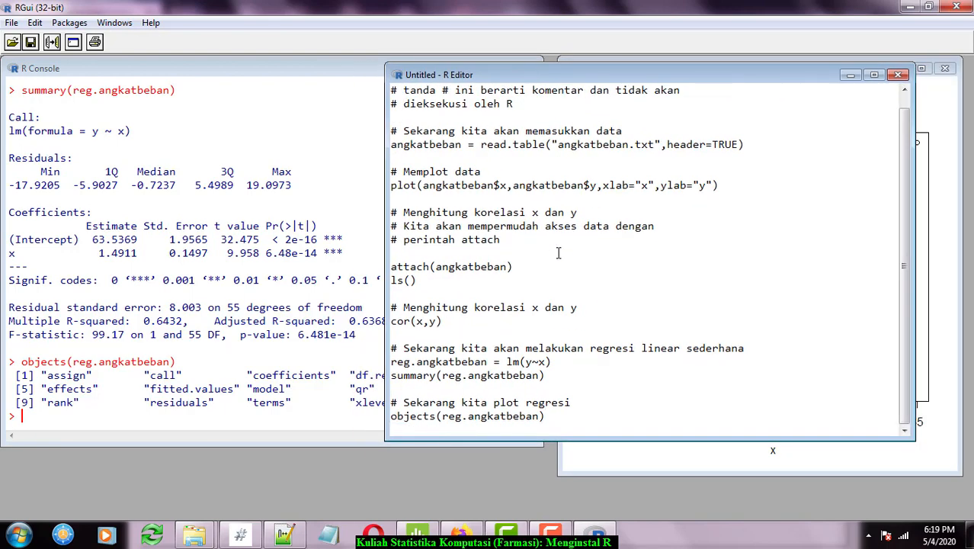
{"action": "type", "text": "abline()coffeci"}
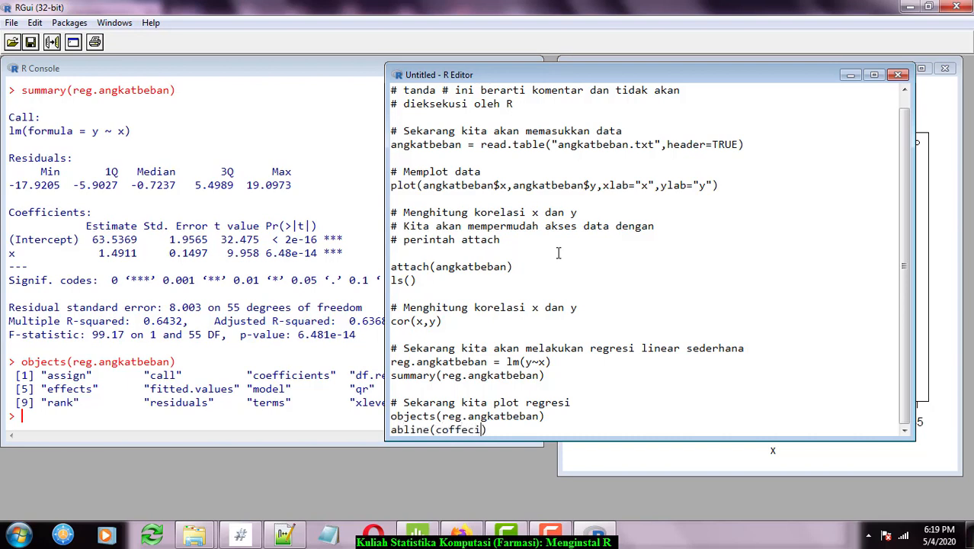
{"action": "key", "text": "BackSpace"}
{"action": "key", "text": "BackSpace"}
{"action": "key", "text": "BackSpace"}
{"action": "type", "text": "f"}
{"action": "key", "text": "BackSpace"}
{"action": "type", "text": "icients"}
{"action": "type", "text": "("}
{"action": "type", "text": "reg.angka"}
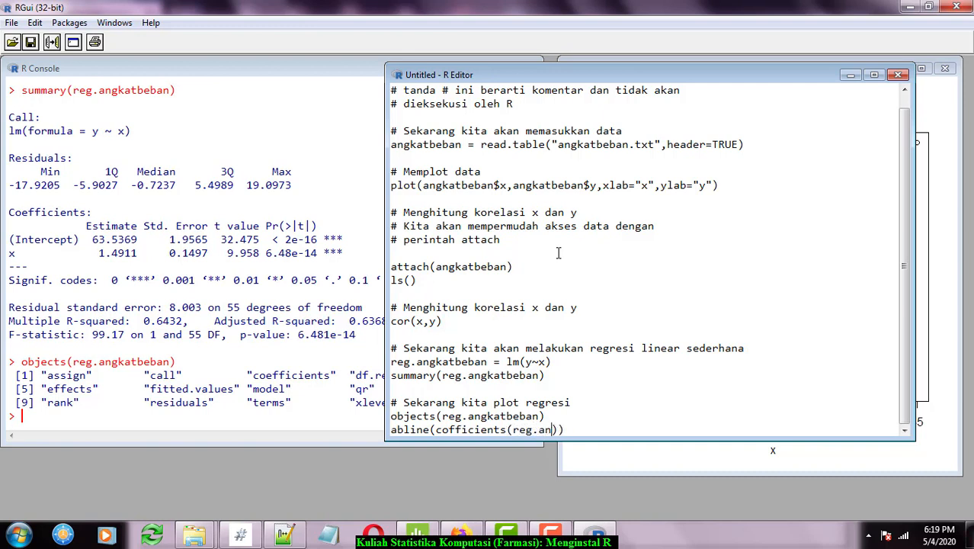
{"action": "type", "text": "tbeban"}
Step: Try to draw the regression line on the scatter plot by running the abline line, moving the editor to uncover plot and console
{"action": "left_click_drag", "start_coordinate": [650, 431], "coordinate": [357, 431]}
{"action": "left_click_drag", "start_coordinate": [653, 74], "coordinate": [350, 68]}
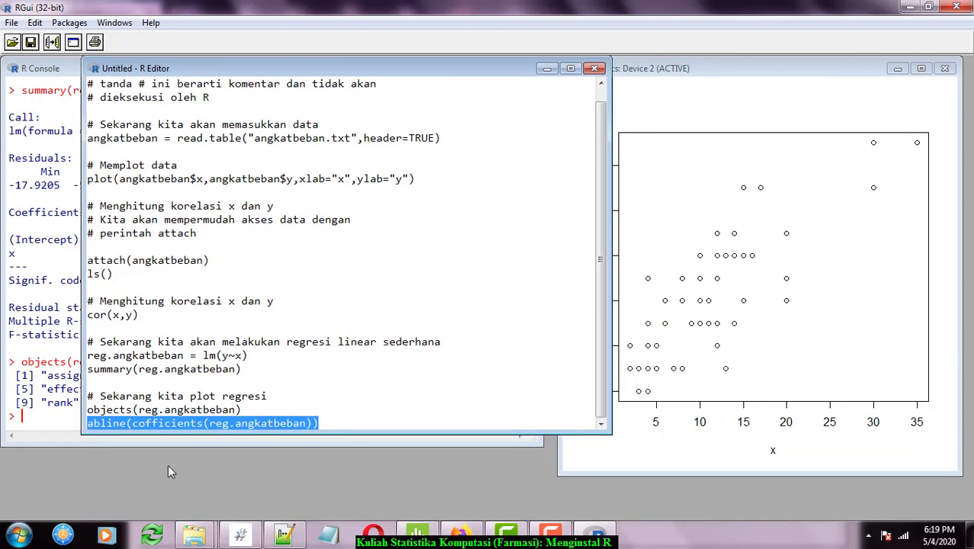
{"action": "right_click", "coordinate": [195, 425]}
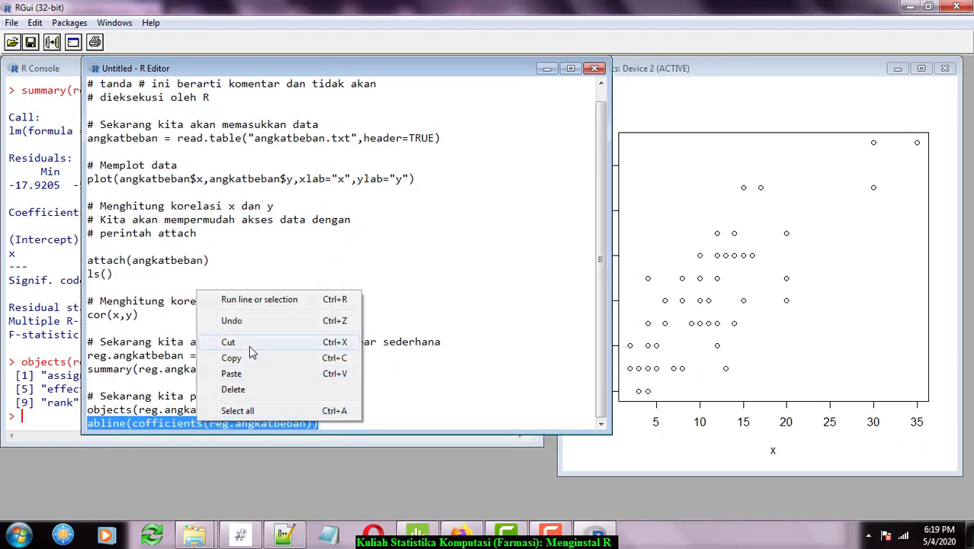
{"action": "left_click", "coordinate": [281, 302]}
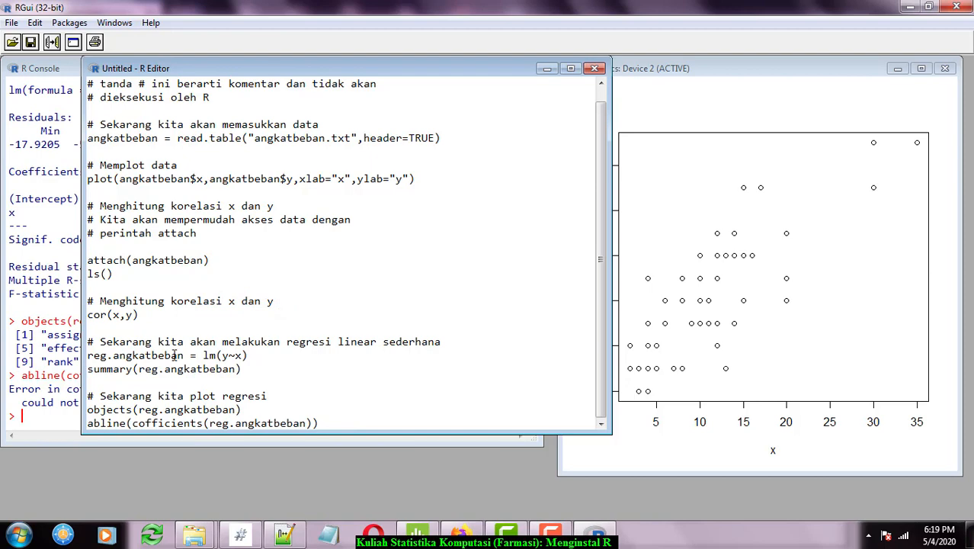
{"action": "left_click_drag", "start_coordinate": [250, 72], "coordinate": [315, 82]}
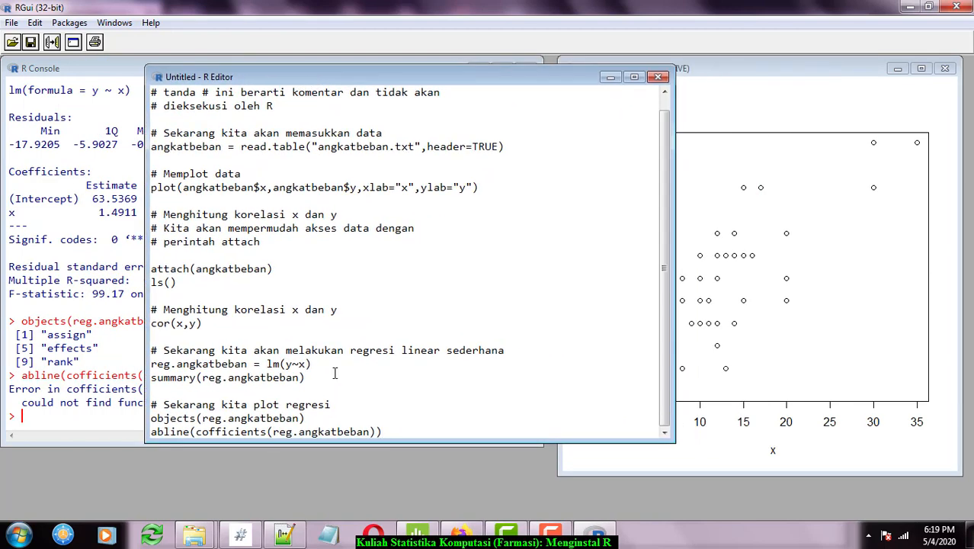
Step: Correct the function name to coefficients in the abline line, run it to draw the regression line, and bring the plot to the front
{"action": "left_click", "coordinate": [208, 432]}
{"action": "type", "text": "e"}
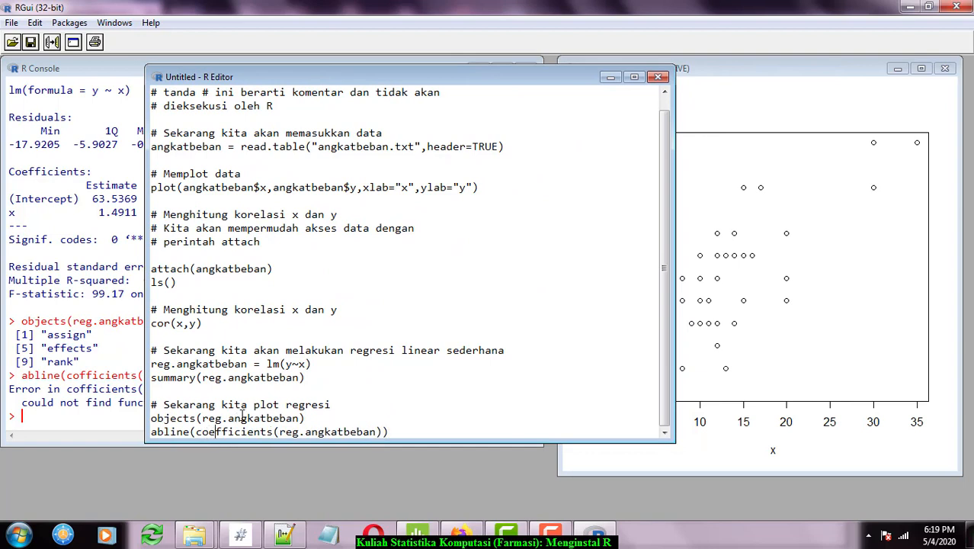
{"action": "left_click_drag", "start_coordinate": [209, 436], "coordinate": [140, 436]}
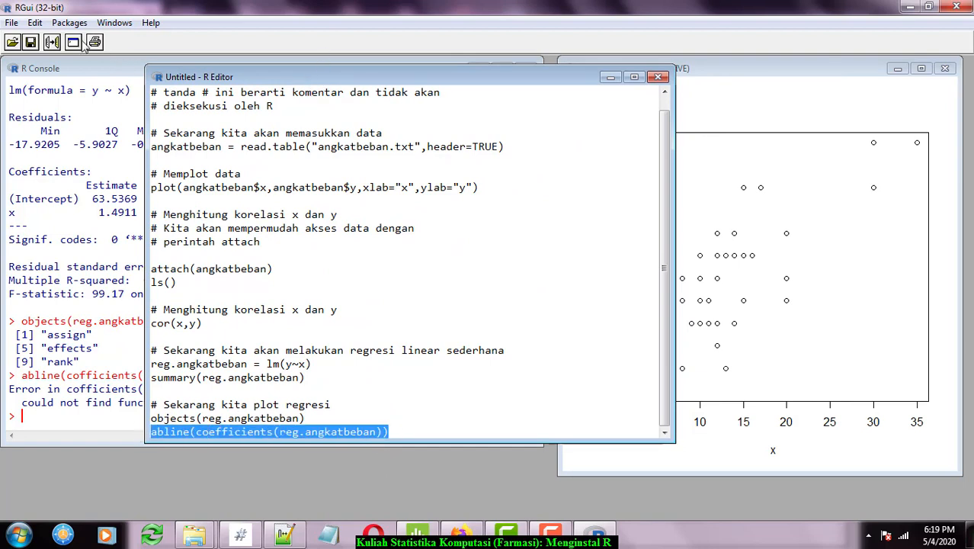
{"action": "left_click", "coordinate": [56, 45]}
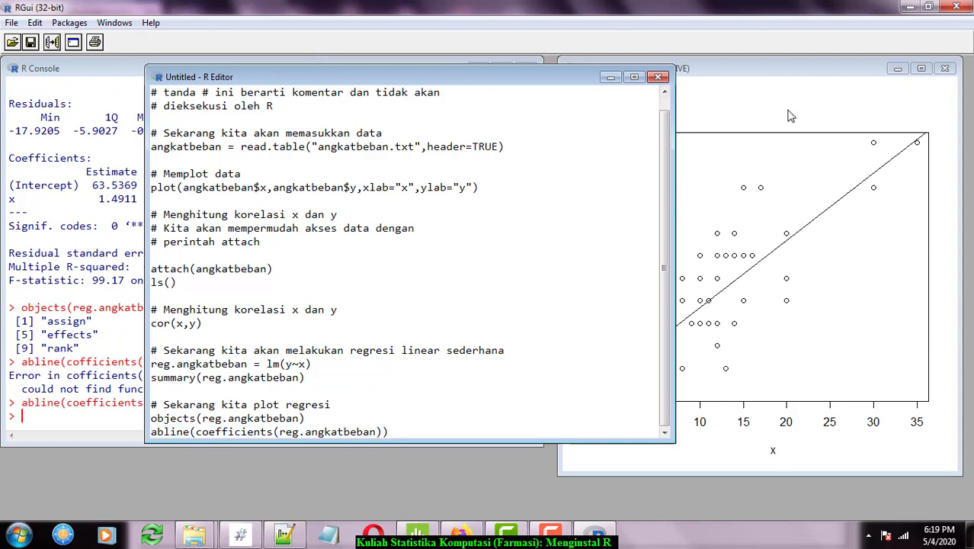
{"action": "left_click", "coordinate": [834, 76]}
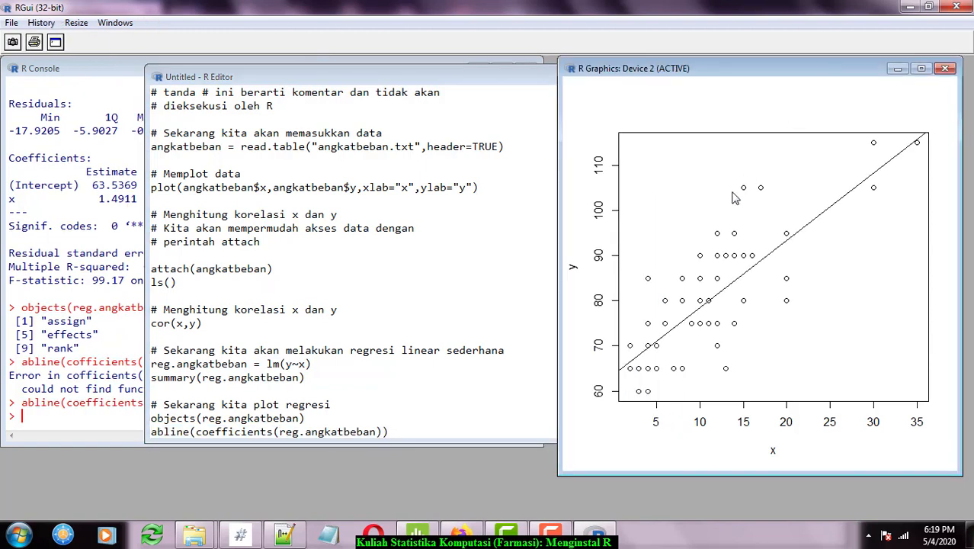
Step: Add the argument col="blue" to the abline call, run the line to redraw the regression line in blue, and show the plot
{"action": "left_click", "coordinate": [396, 447]}
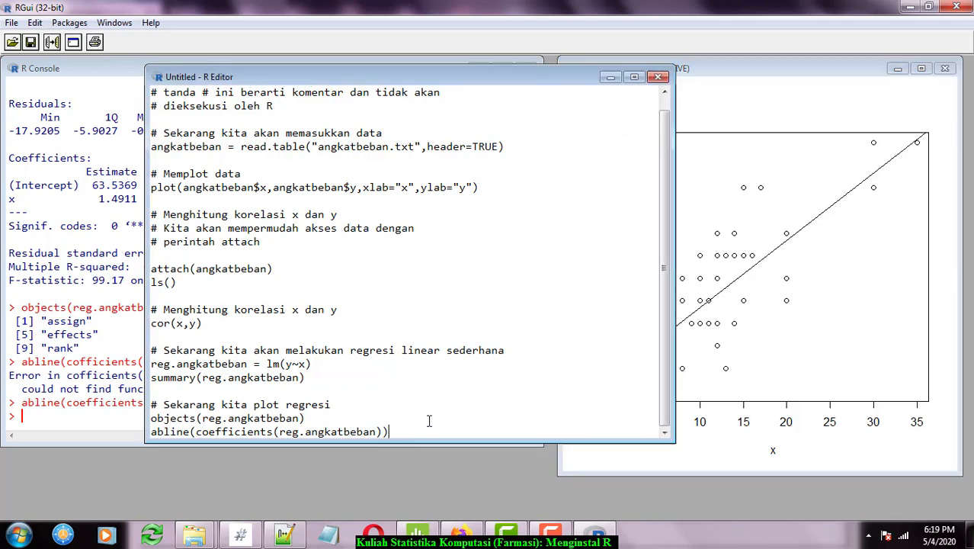
{"action": "left_click", "coordinate": [382, 432]}
{"action": "type", "text": ",col=\"blue"}
{"action": "type", "text": "\""}
{"action": "key", "text": "Left"}
{"action": "type", "text": "blue"}
{"action": "left_click_drag", "start_coordinate": [459, 432], "coordinate": [127, 429]}
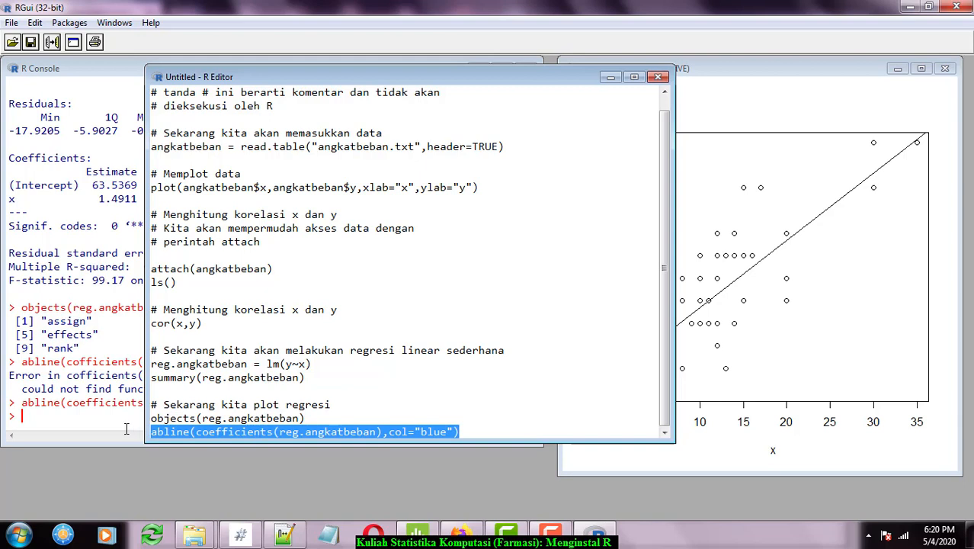
{"action": "right_click", "coordinate": [403, 434]}
{"action": "left_click", "coordinate": [502, 309]}
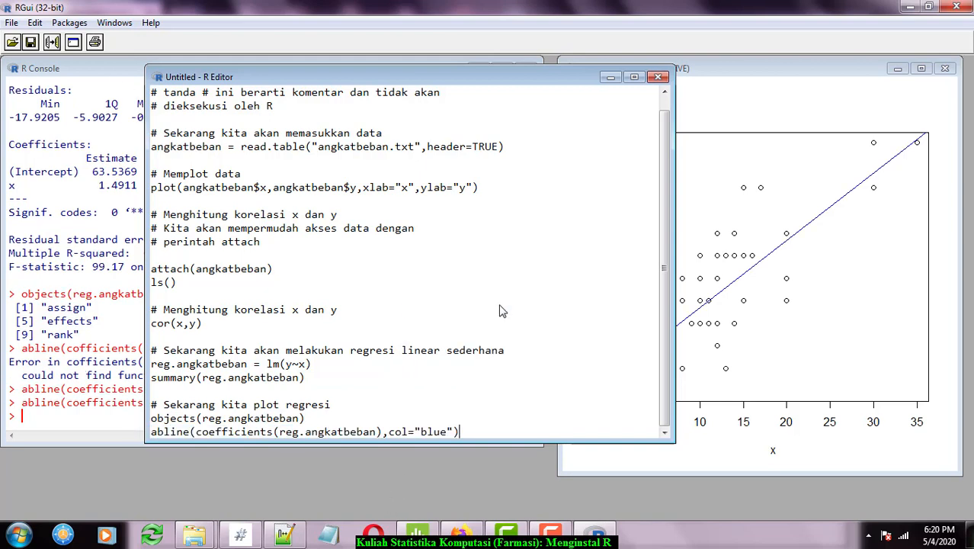
{"action": "left_click", "coordinate": [826, 82]}
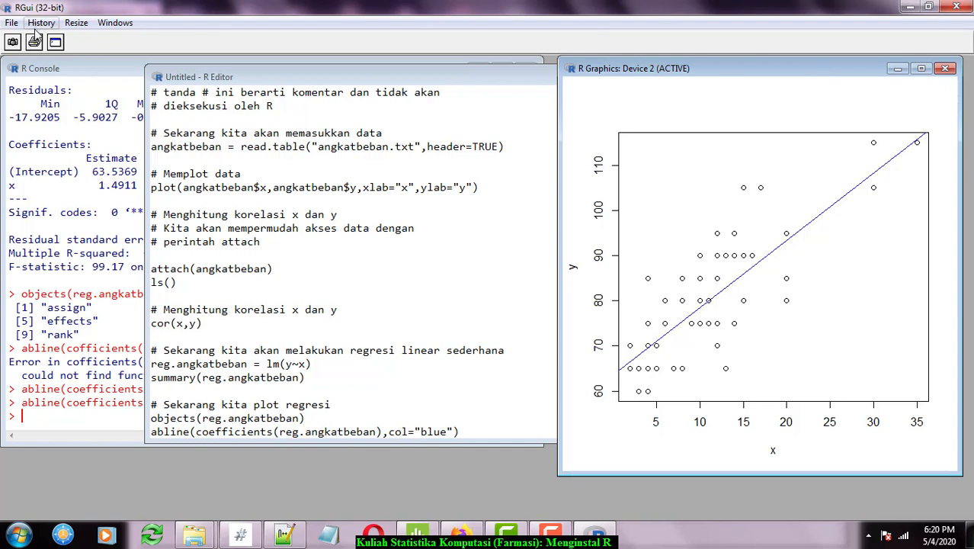
Step: Close the plot and the script editor, saving the script as regresi_angkatbeban in the analisis_regresi folder
{"action": "left_click", "coordinate": [946, 69]}
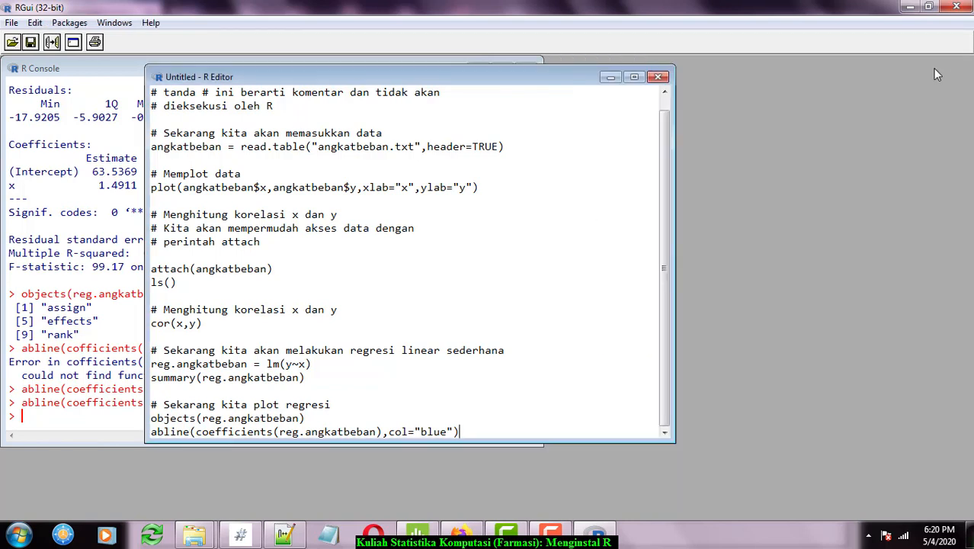
{"action": "left_click", "coordinate": [664, 79]}
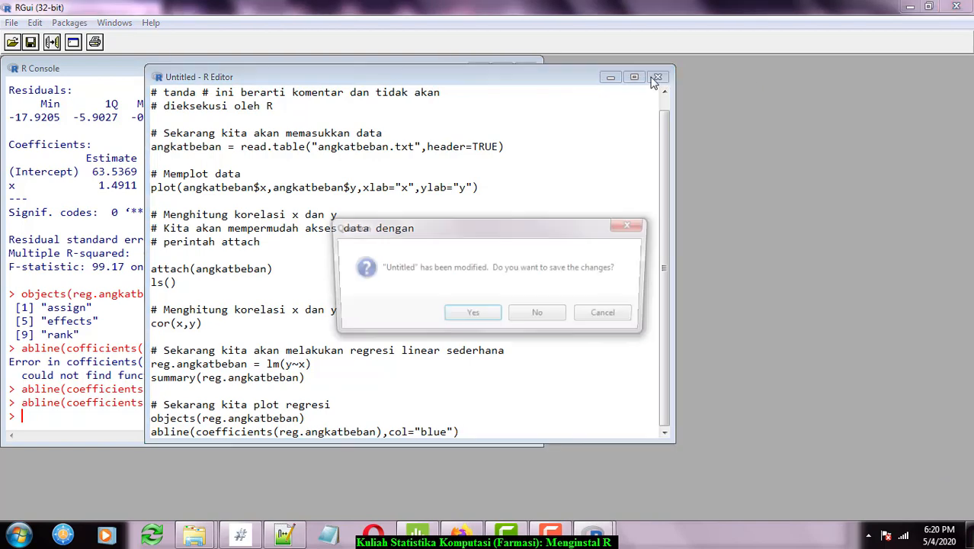
{"action": "left_click", "coordinate": [470, 316]}
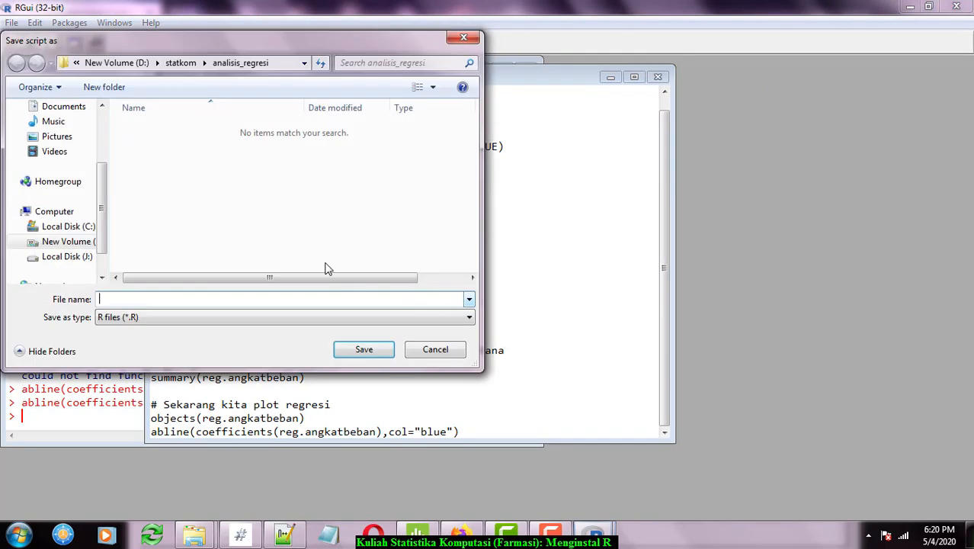
{"action": "type", "text": "regresi"}
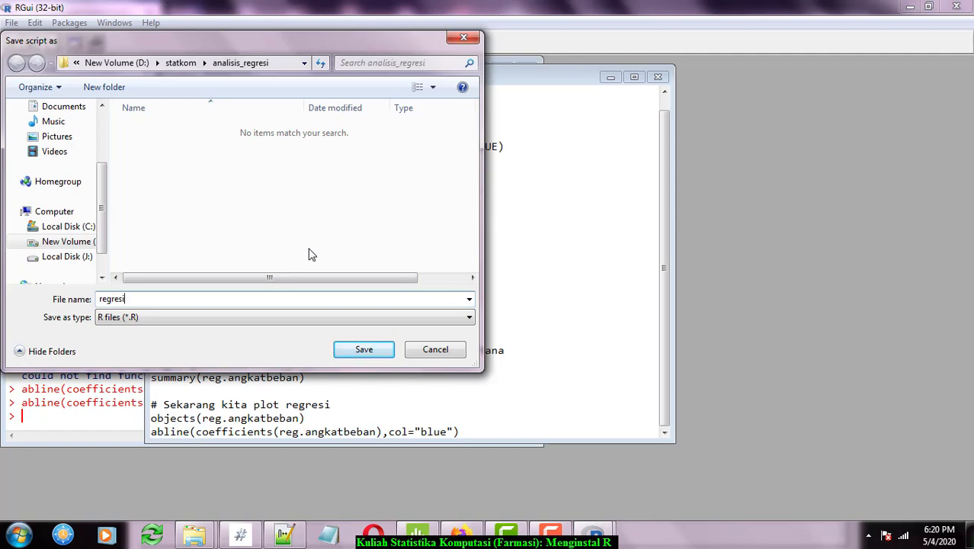
{"action": "type", "text": "_angkatbeban"}
{"action": "key", "text": "Return"}
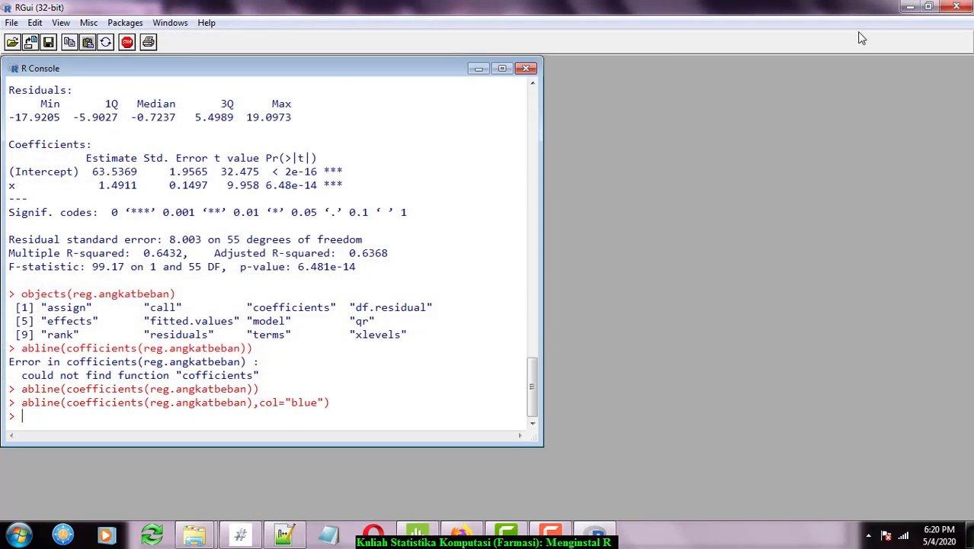
Step: Quit R with the workspace image saved, and check the workspace, history, data and script files in the analisis_regresi folder
{"action": "left_click", "coordinate": [957, 8]}
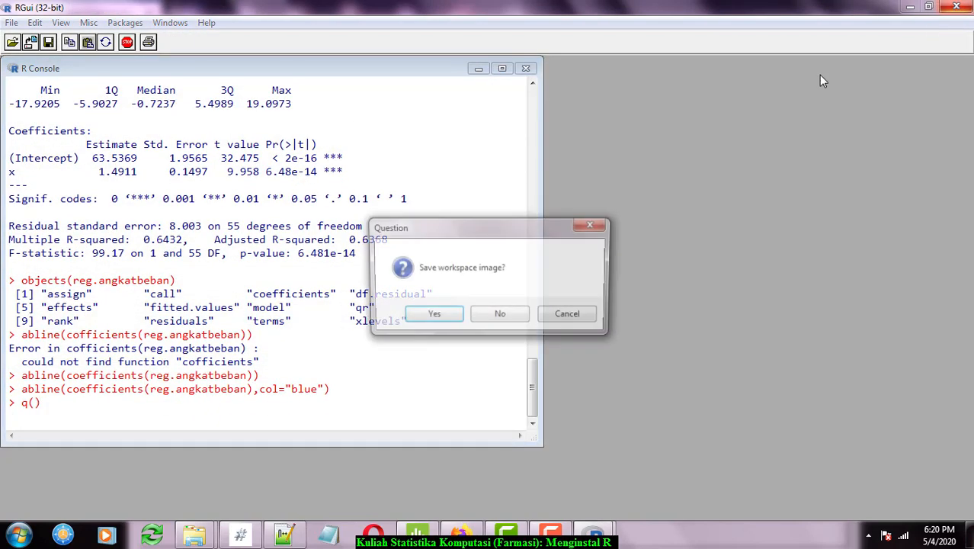
{"action": "left_click", "coordinate": [432, 317]}
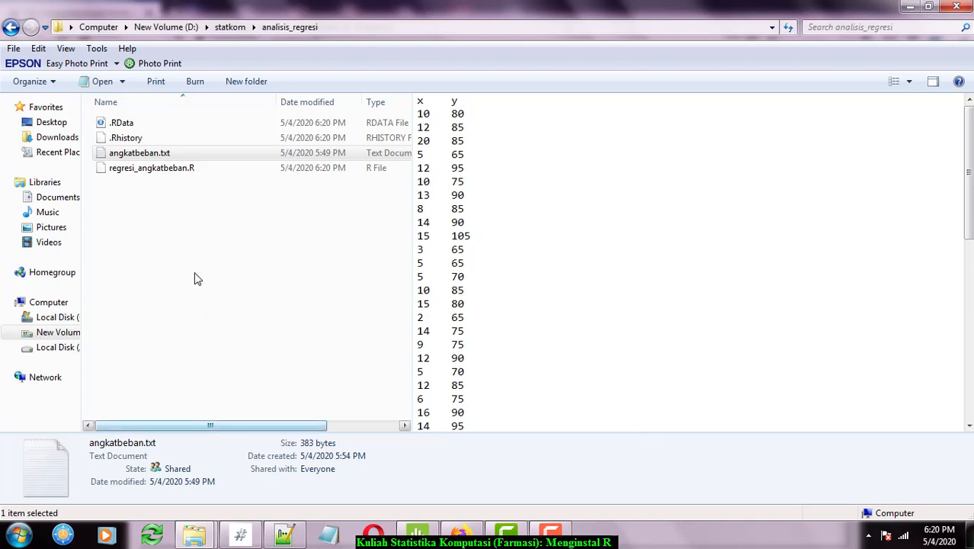
{"action": "left_click", "coordinate": [190, 129]}
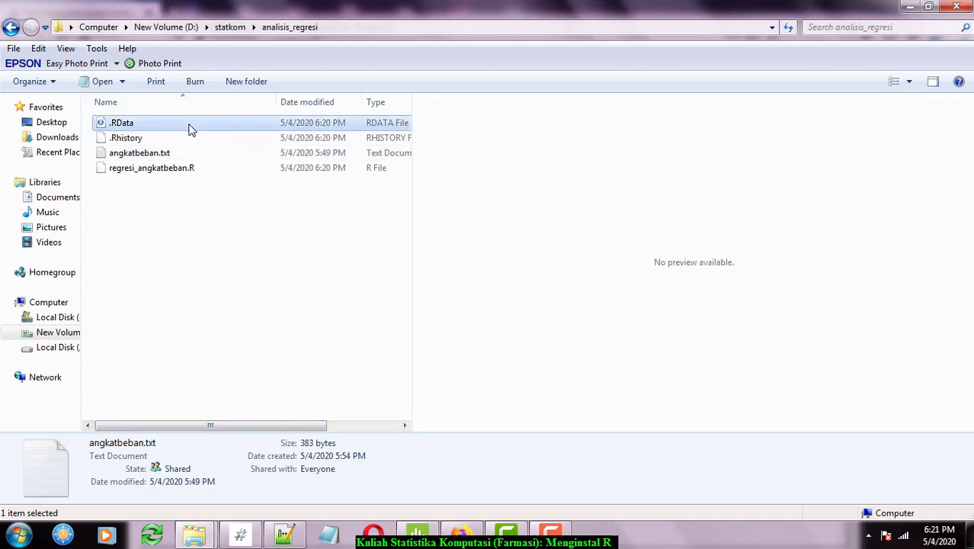
{"action": "left_click", "coordinate": [131, 139]}
{"action": "left_click", "coordinate": [161, 155]}
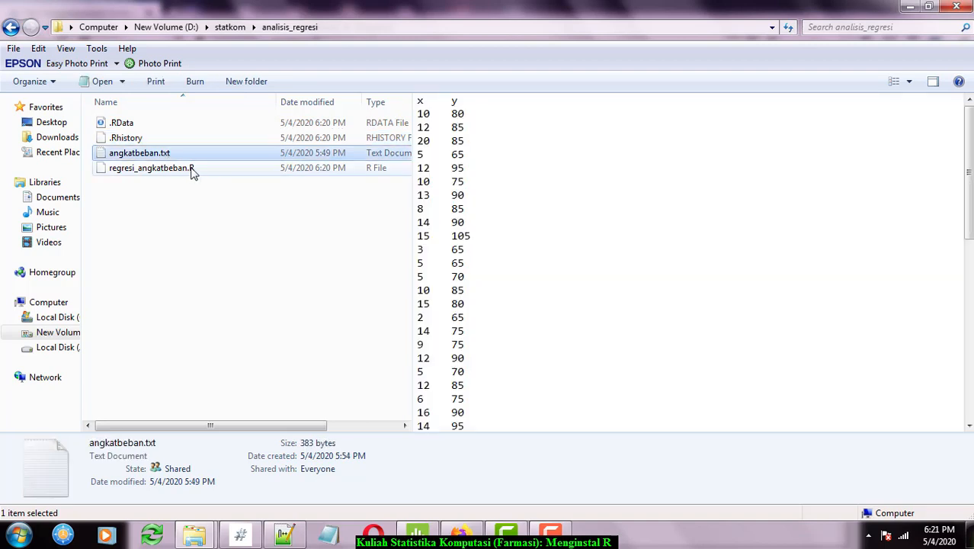
{"action": "left_click", "coordinate": [192, 171]}
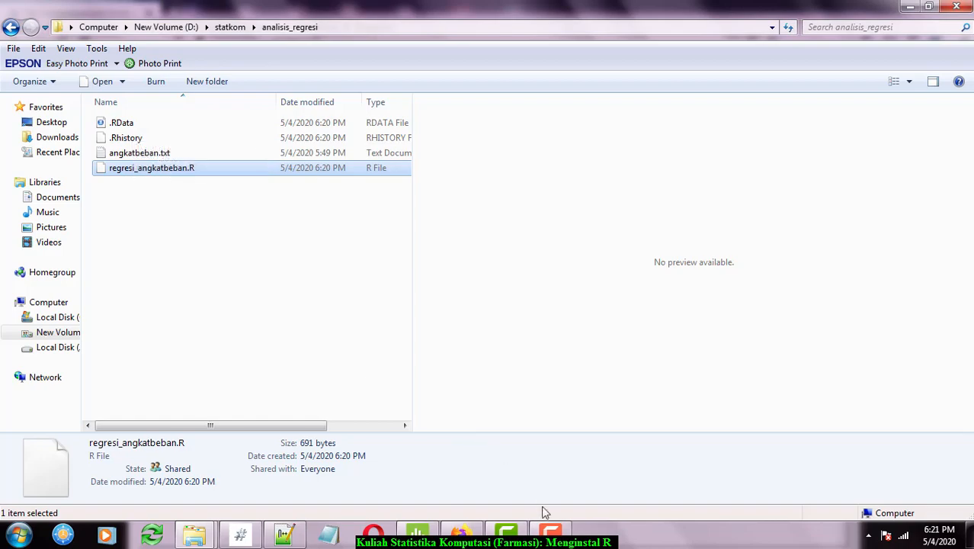
{"action": "mouse_move", "coordinate": [553, 536]}
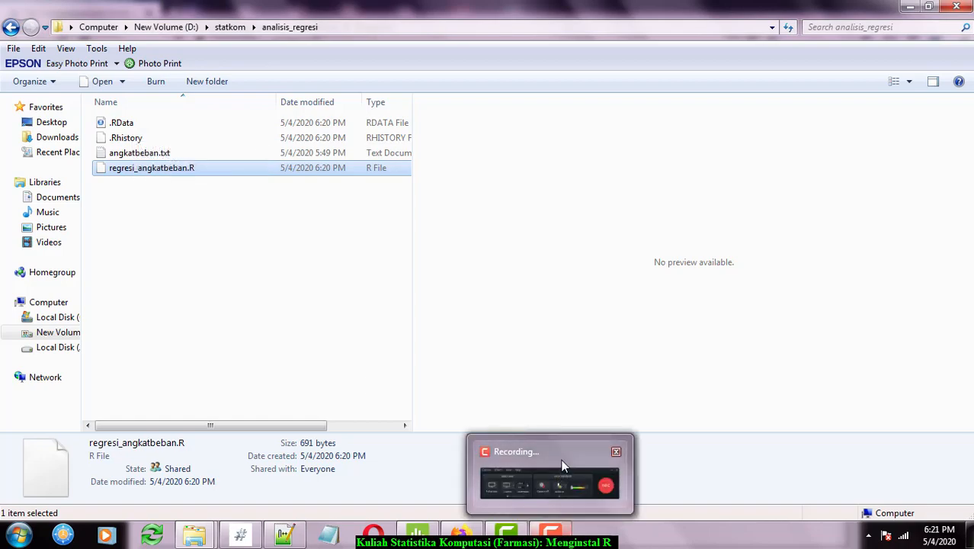